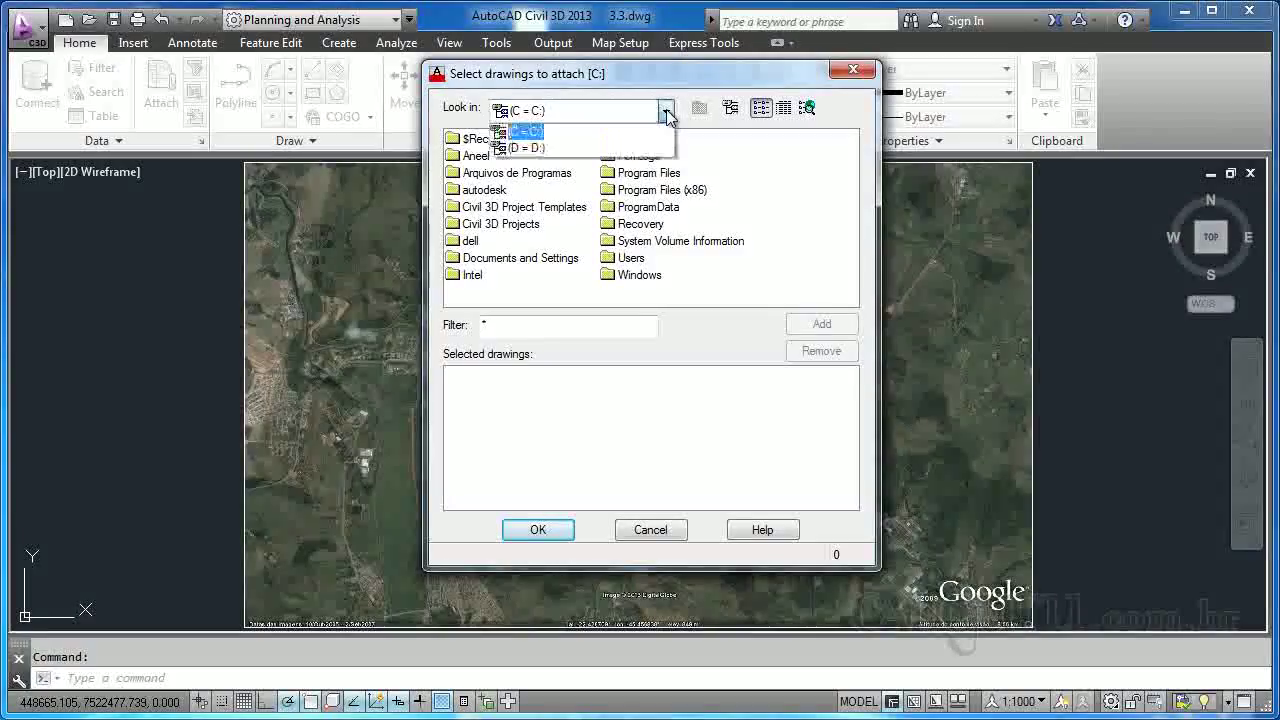
Attach the source drawing mapa fonte.dwg from D:\Cadguru\Mapas tematicos\Arquivos.
{"action": "left_click", "coordinate": [510, 145]}
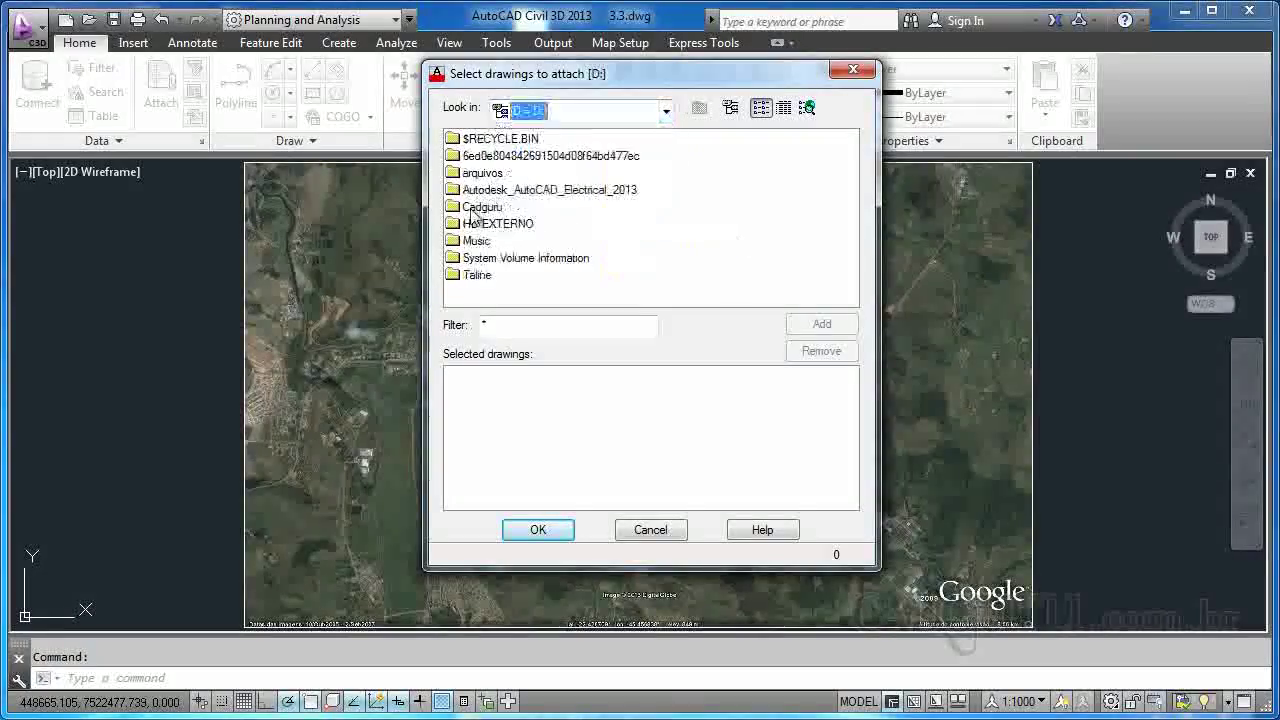
{"action": "double_click", "coordinate": [482, 206]}
{"action": "double_click", "coordinate": [505, 158]}
{"action": "left_click", "coordinate": [471, 191]}
{"action": "double_click", "coordinate": [470, 191]}
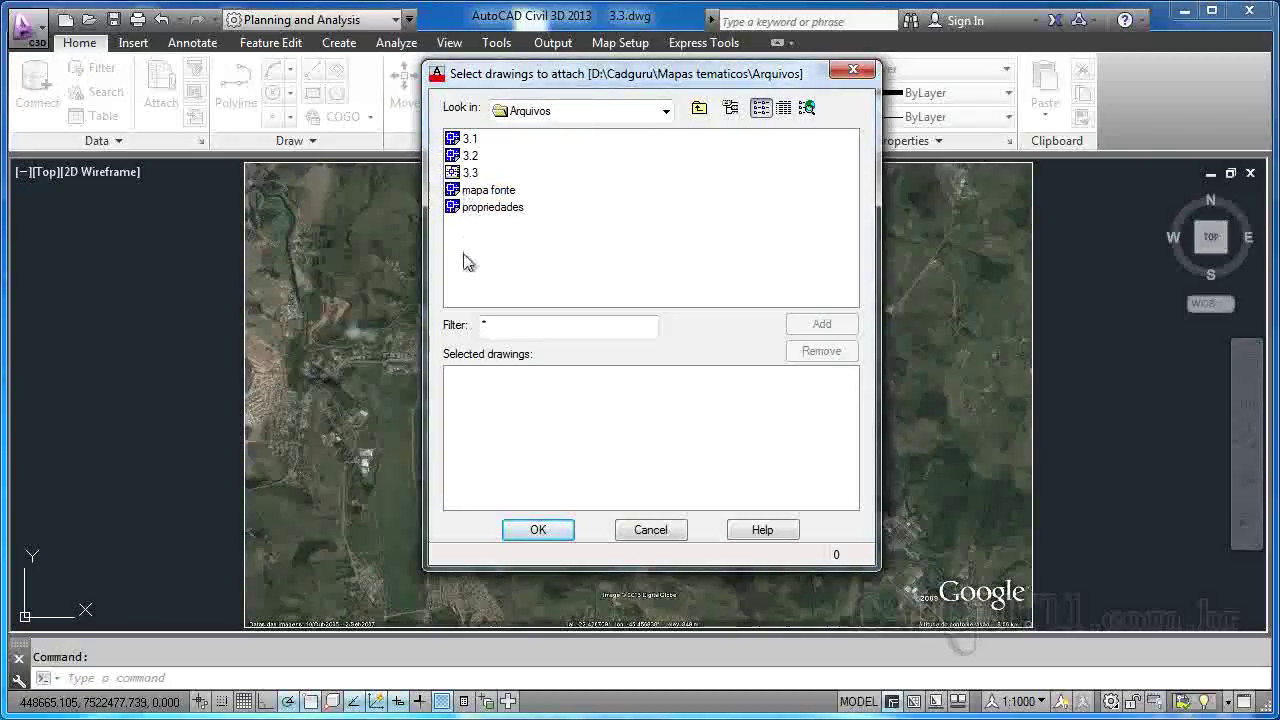
{"action": "left_click", "coordinate": [484, 192]}
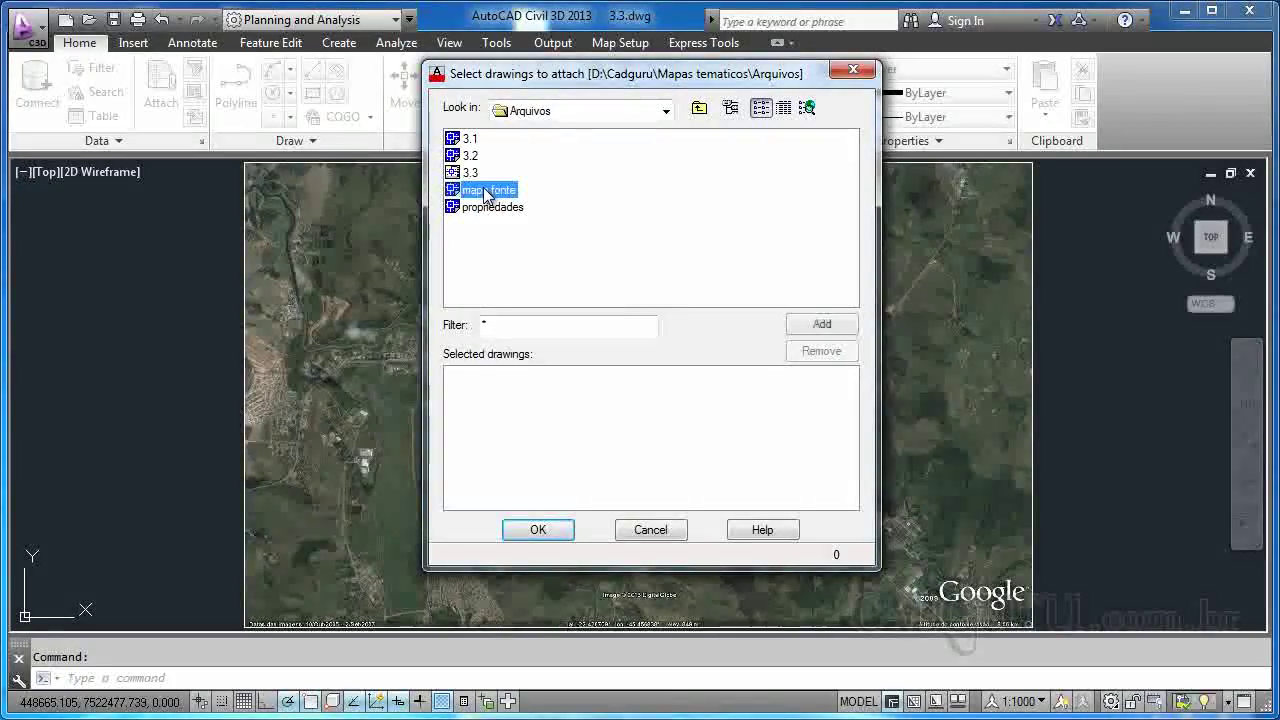
{"action": "left_click", "coordinate": [818, 326]}
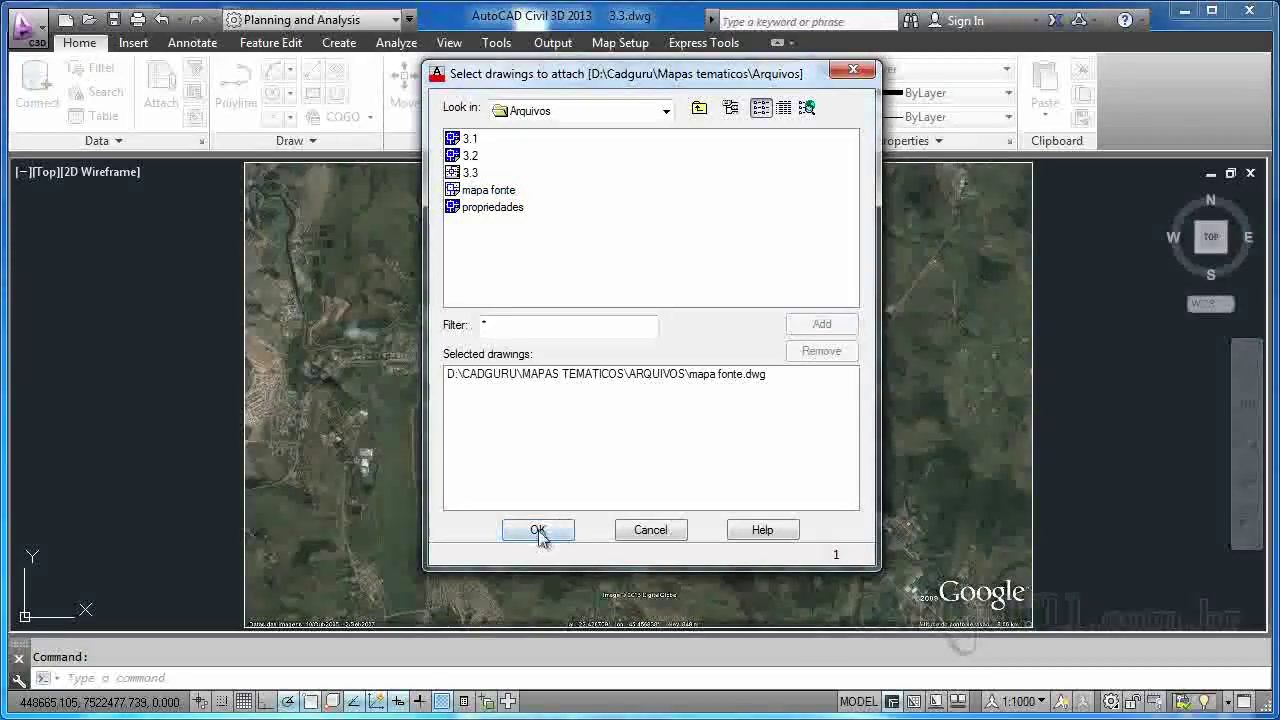
{"action": "left_click", "coordinate": [538, 530]}
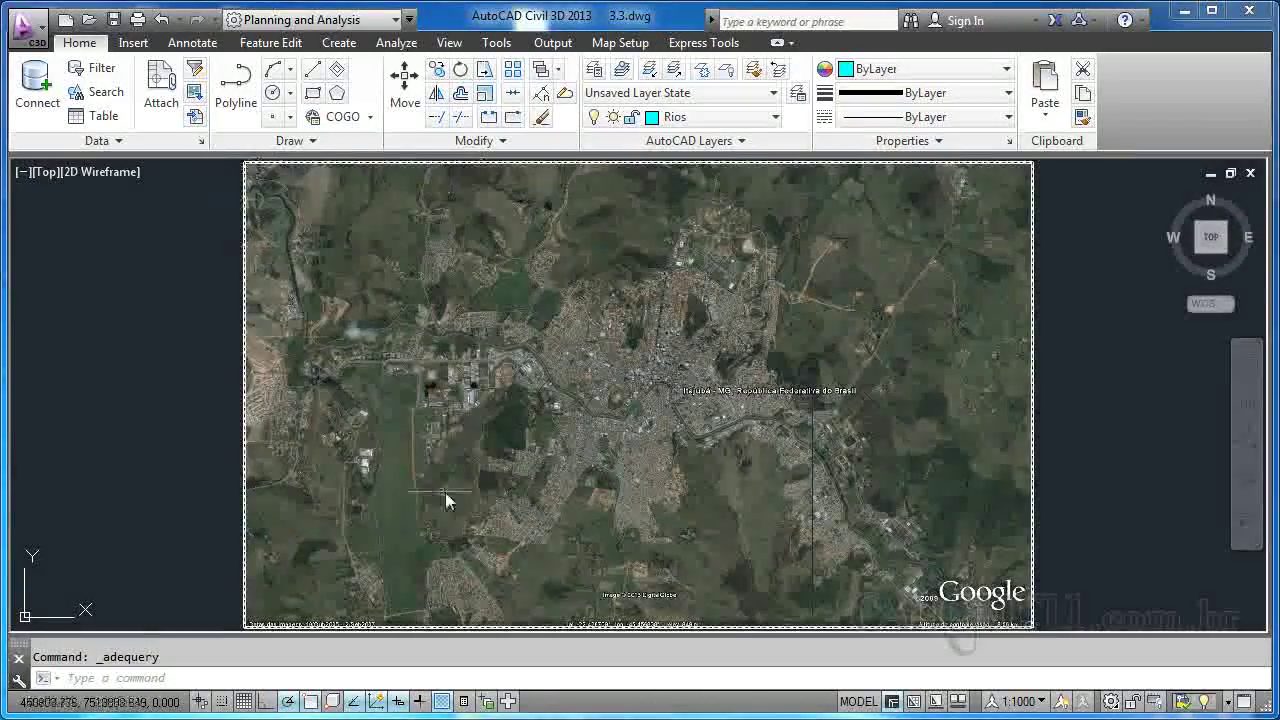
Trace the satellite image's rectangular border with a polyline through its four corners, with polar tracking, dynamic UCS and object snap tracking off.
{"action": "scroll", "coordinate": [564, 439], "scroll_direction": "down", "scroll_amount": 2}
{"action": "type", "text": "pl"}
{"action": "key", "text": "Return"}
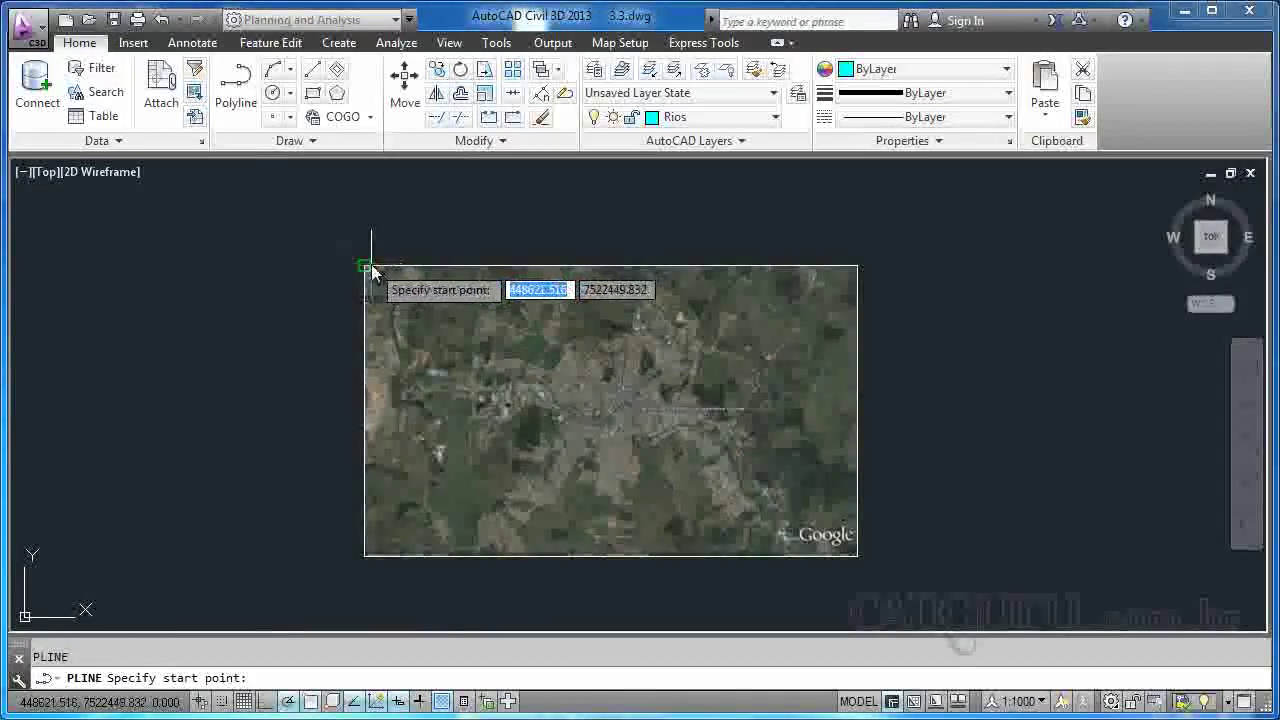
{"action": "left_click", "coordinate": [370, 269]}
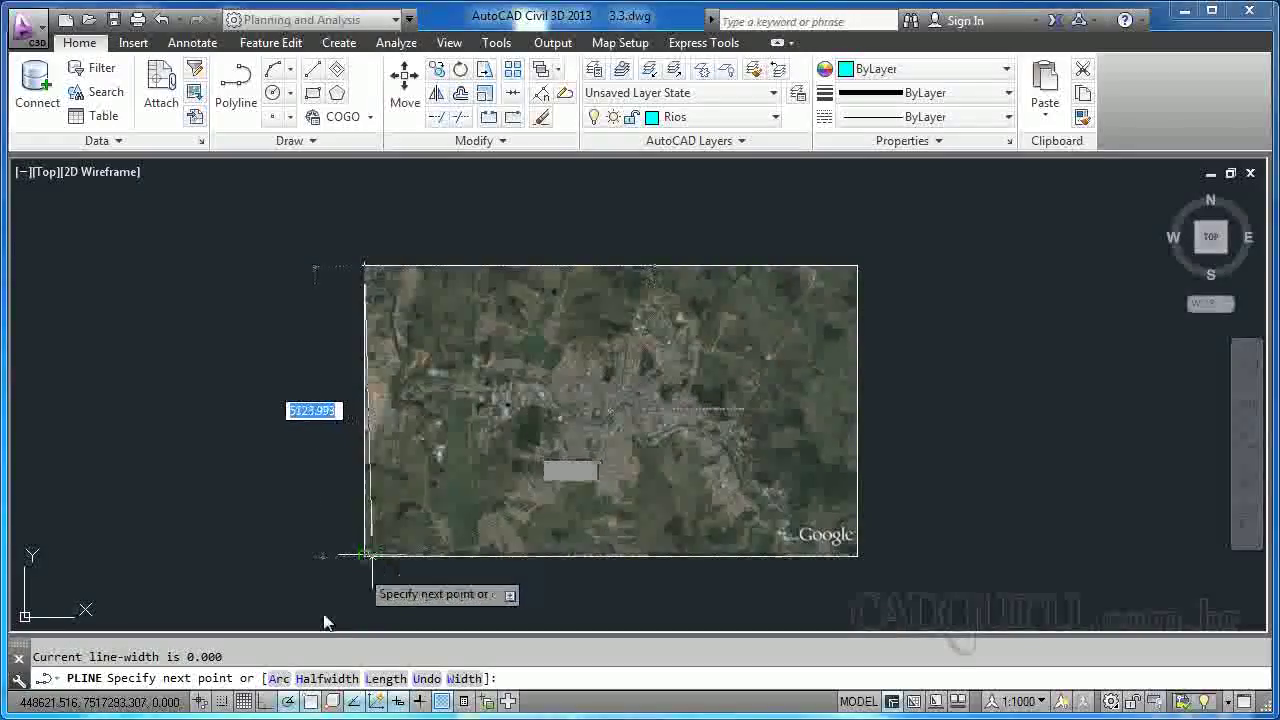
{"action": "left_click", "coordinate": [287, 701]}
{"action": "left_click", "coordinate": [377, 702]}
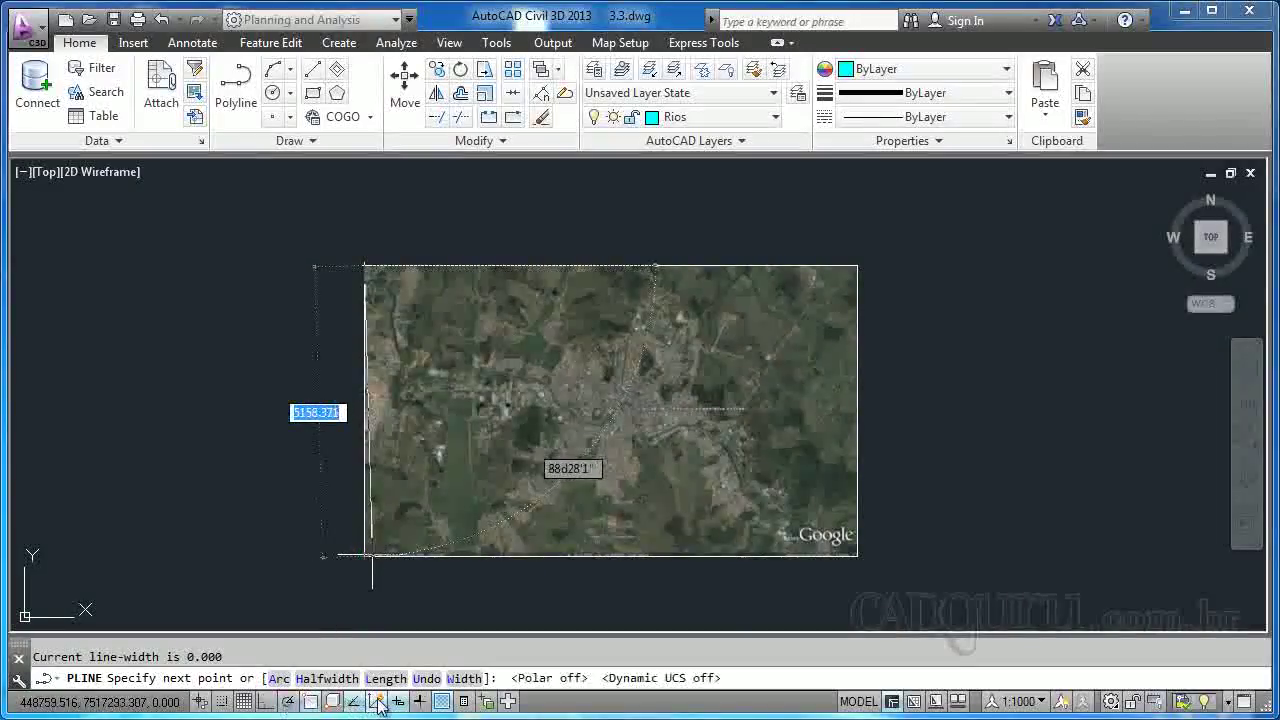
{"action": "left_click", "coordinate": [354, 701]}
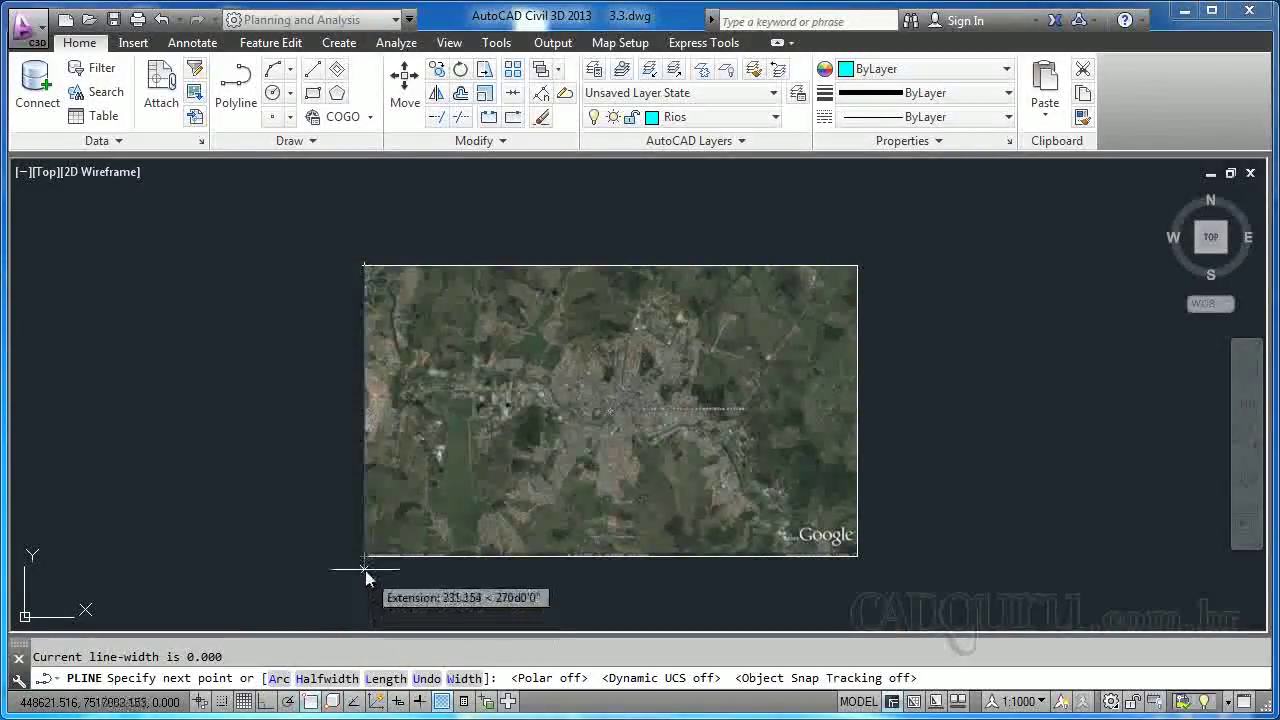
{"action": "left_click", "coordinate": [362, 560]}
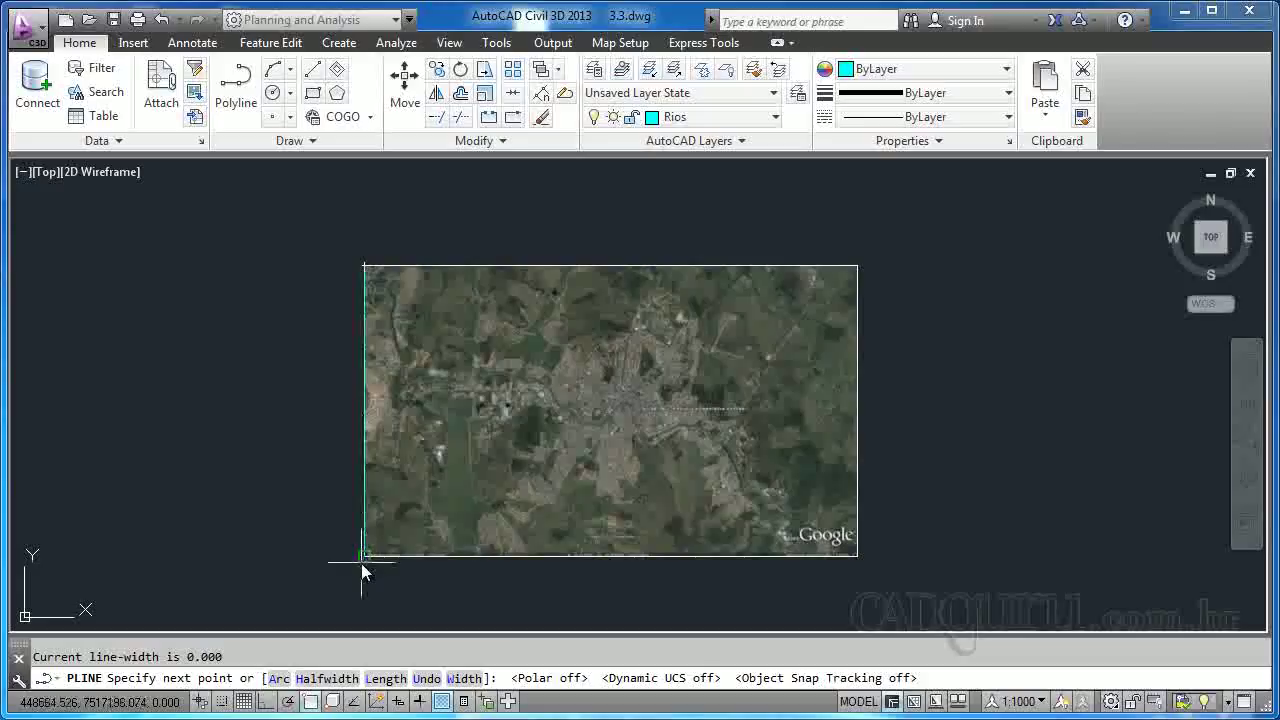
{"action": "left_click", "coordinate": [859, 557]}
{"action": "left_click", "coordinate": [858, 267]}
{"action": "left_click", "coordinate": [366, 267]}
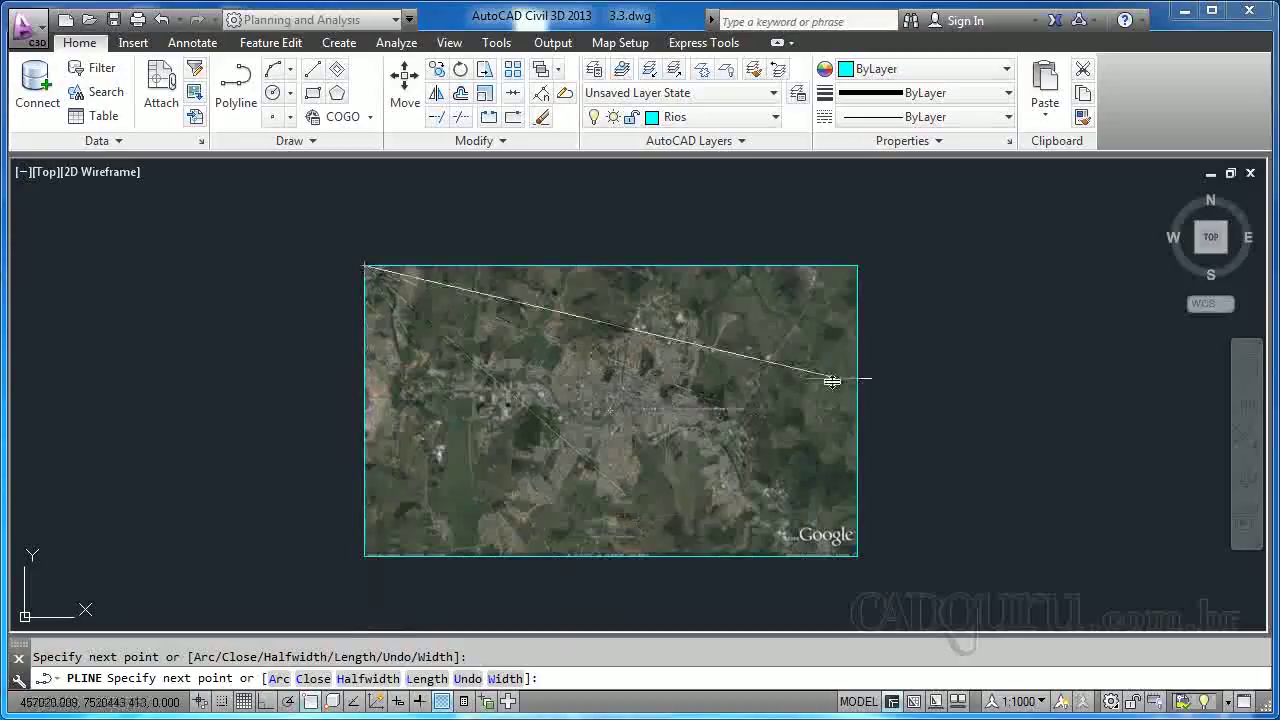
{"action": "key", "text": "Escape"}
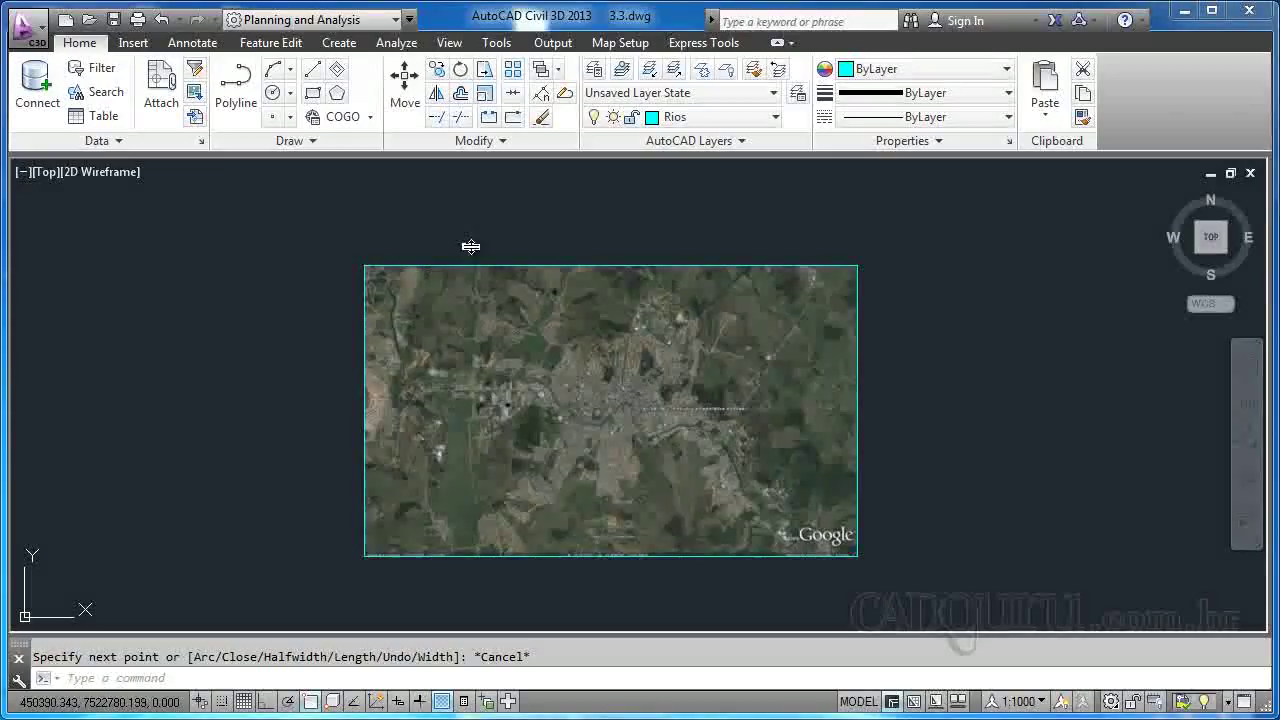
Define an attached-drawing query with a Polyline location condition in Polygon mode, selecting objects Inside the border polyline around the image.
{"action": "left_click", "coordinate": [339, 42]}
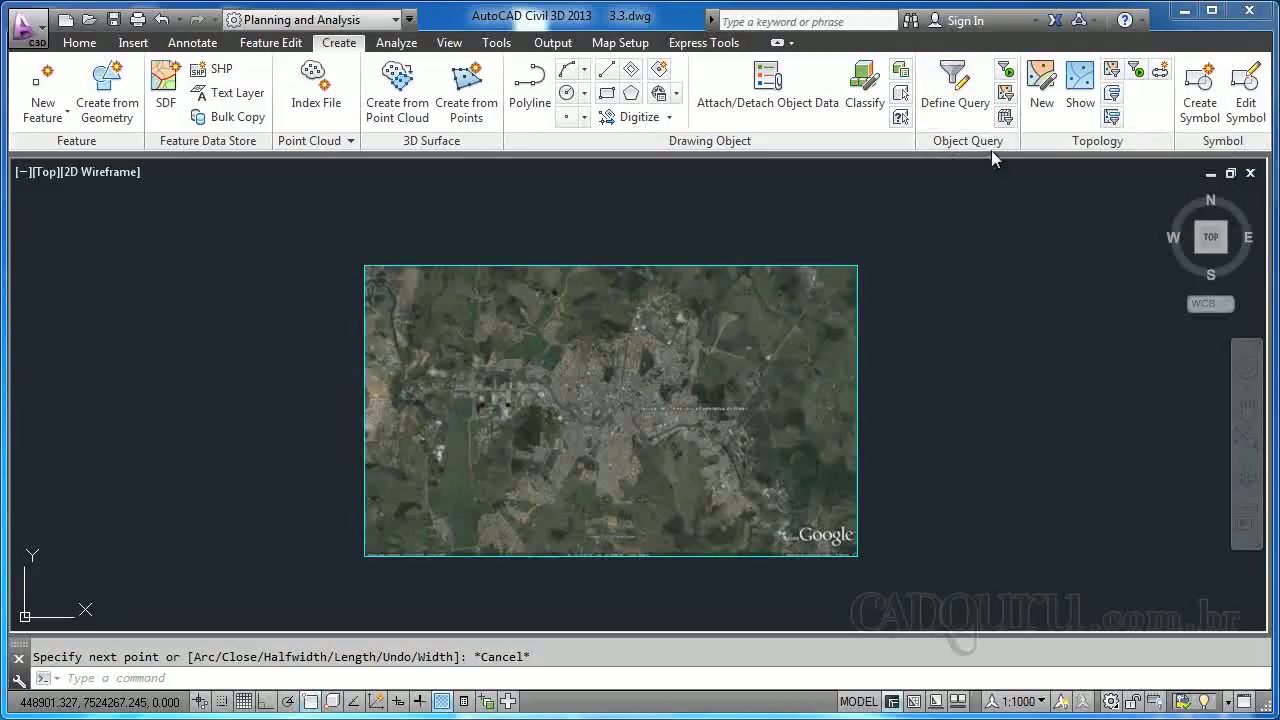
{"action": "left_click", "coordinate": [955, 90]}
{"action": "left_click_drag", "start_coordinate": [538, 178], "coordinate": [255, 157]}
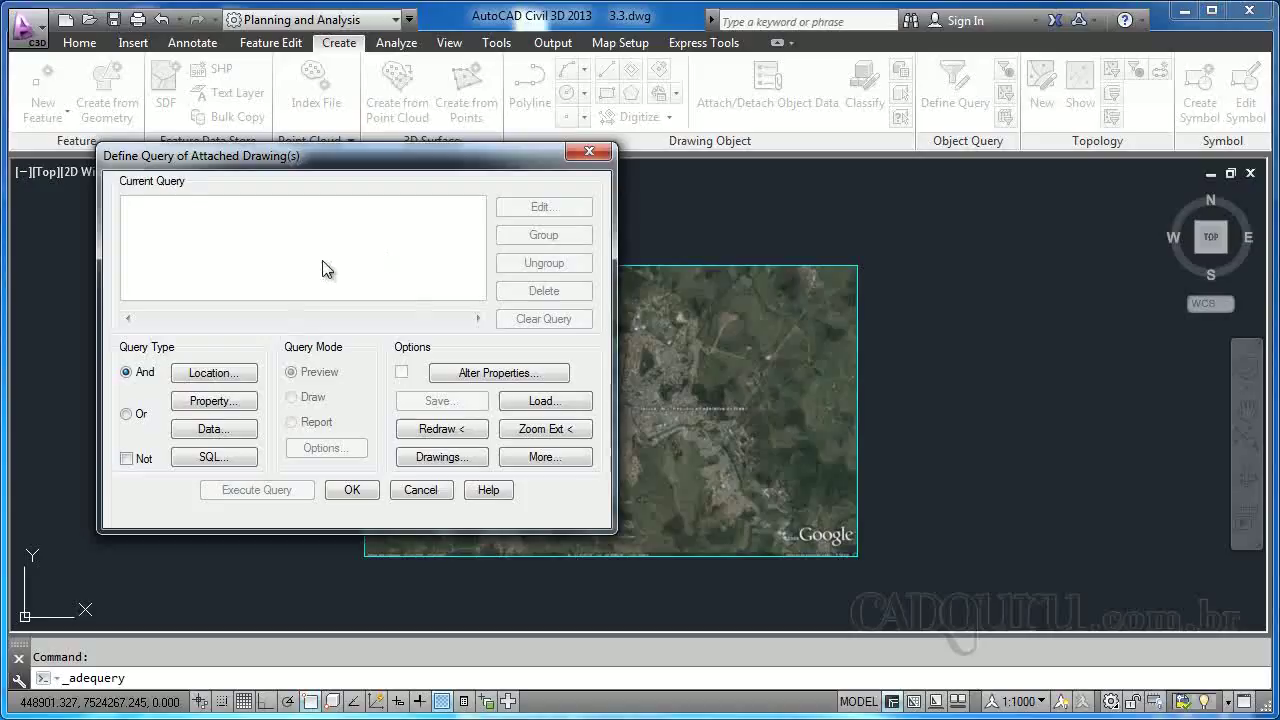
{"action": "left_click_drag", "start_coordinate": [285, 170], "coordinate": [308, 261]}
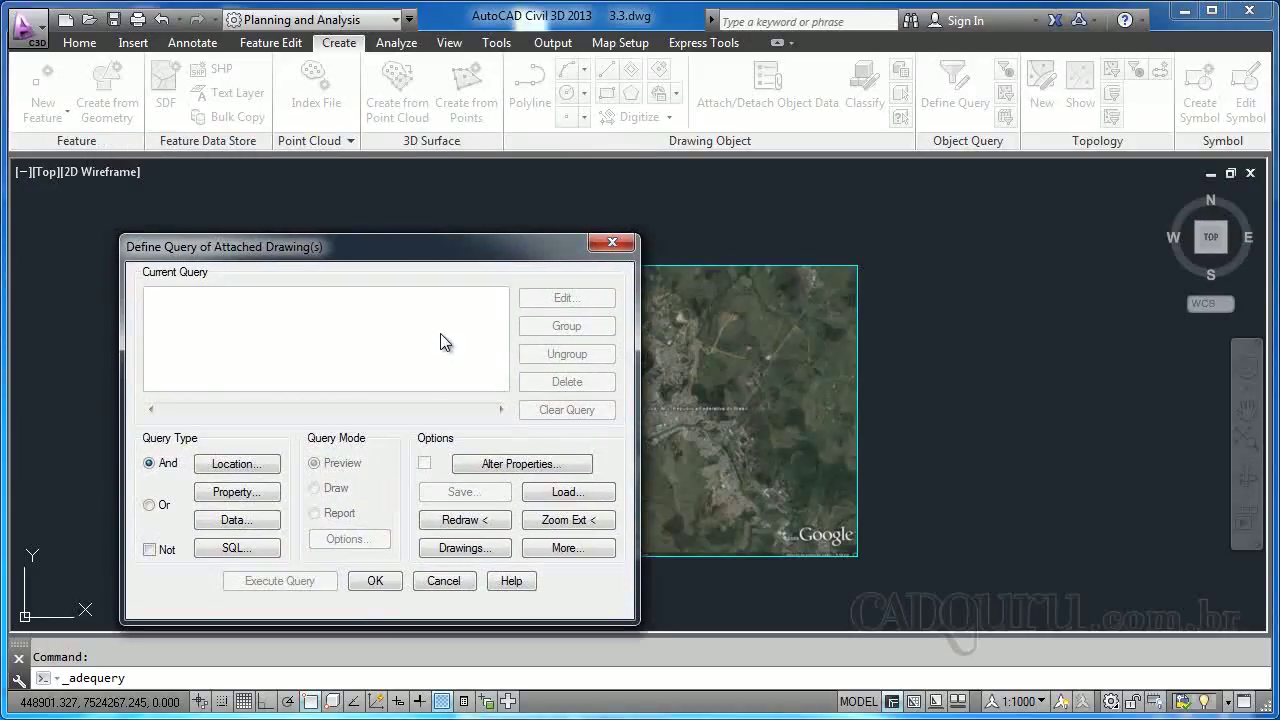
{"action": "left_click_drag", "start_coordinate": [412, 250], "coordinate": [184, 136]}
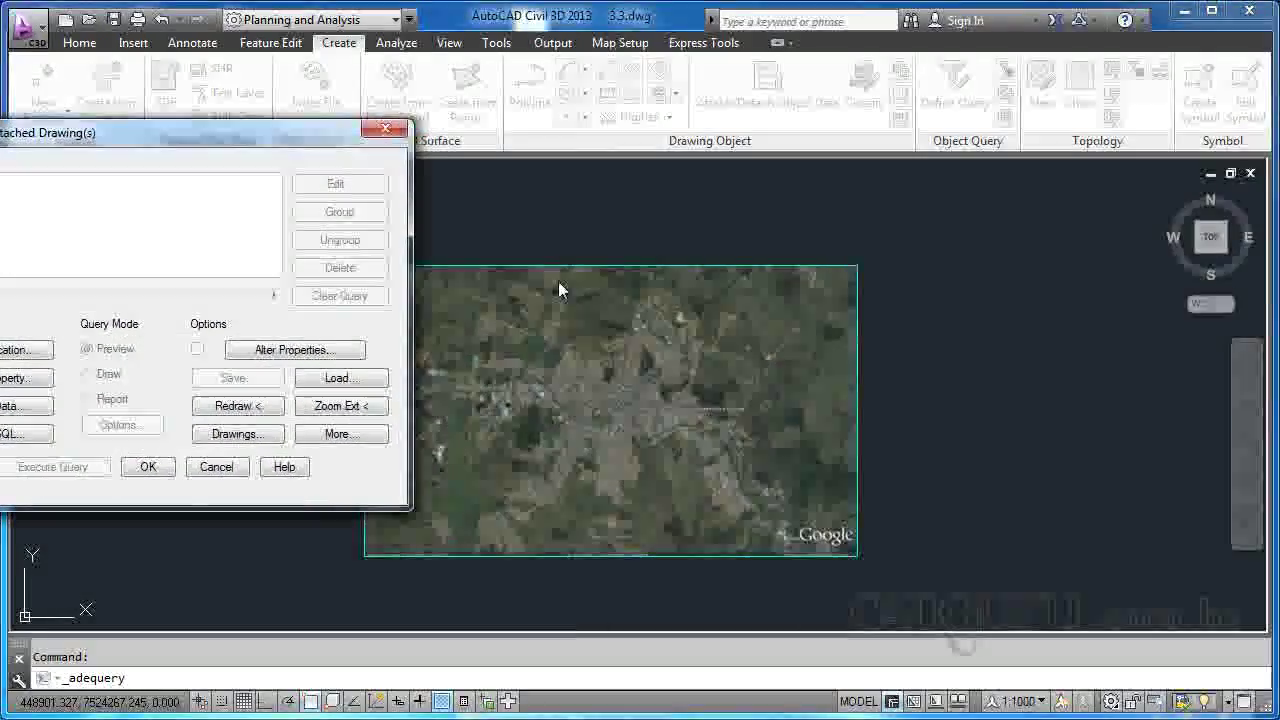
{"action": "left_click_drag", "start_coordinate": [350, 137], "coordinate": [631, 196]}
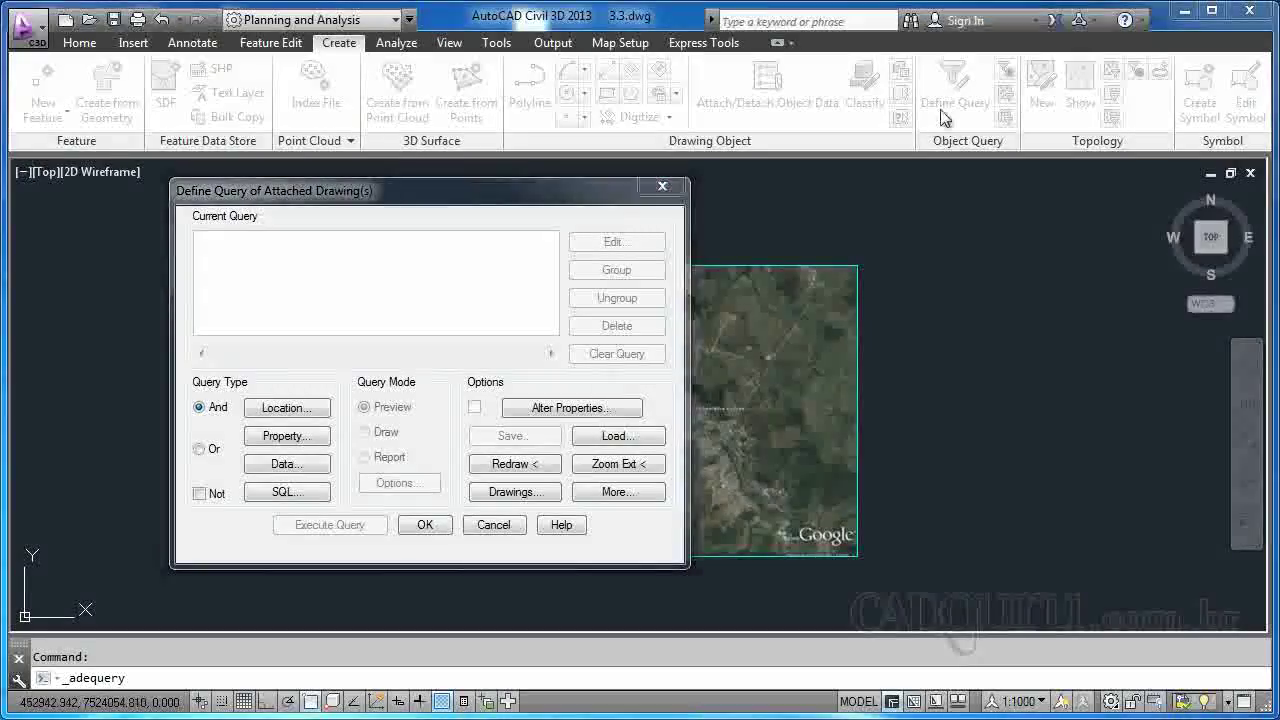
{"action": "left_click", "coordinate": [318, 418]}
{"action": "left_click_drag", "start_coordinate": [563, 188], "coordinate": [995, 193]}
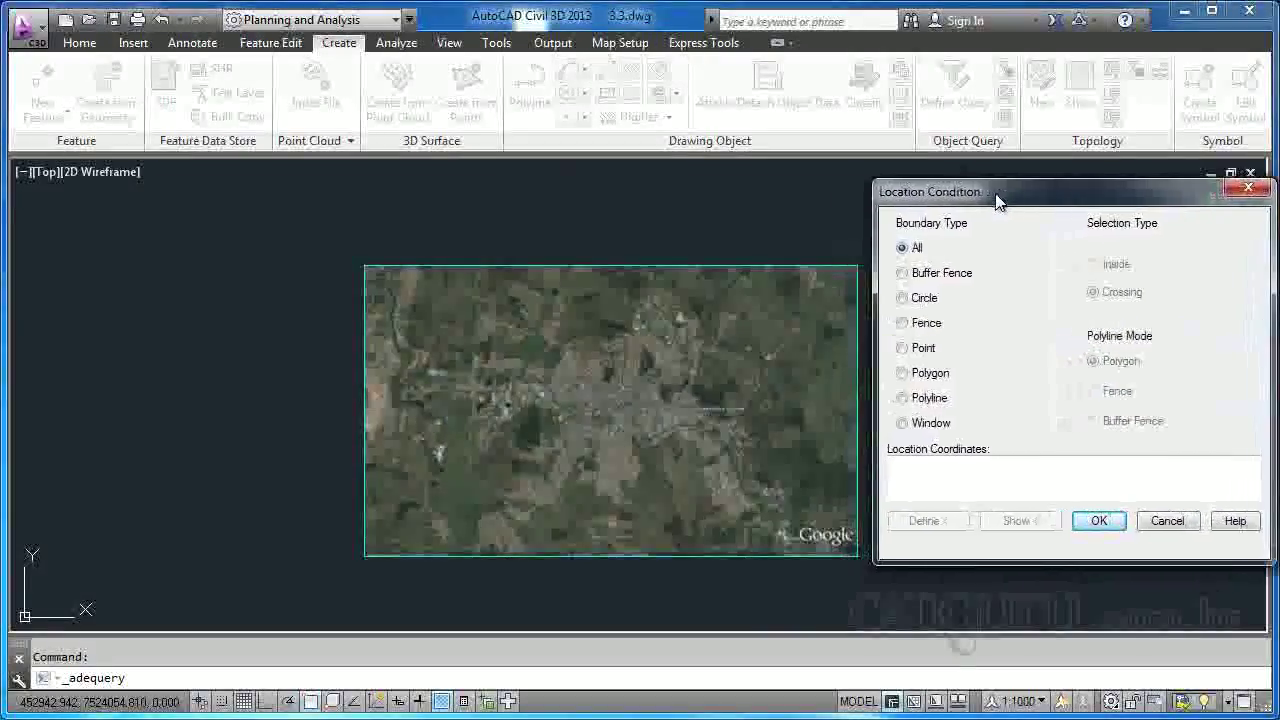
{"action": "left_click", "coordinate": [902, 397]}
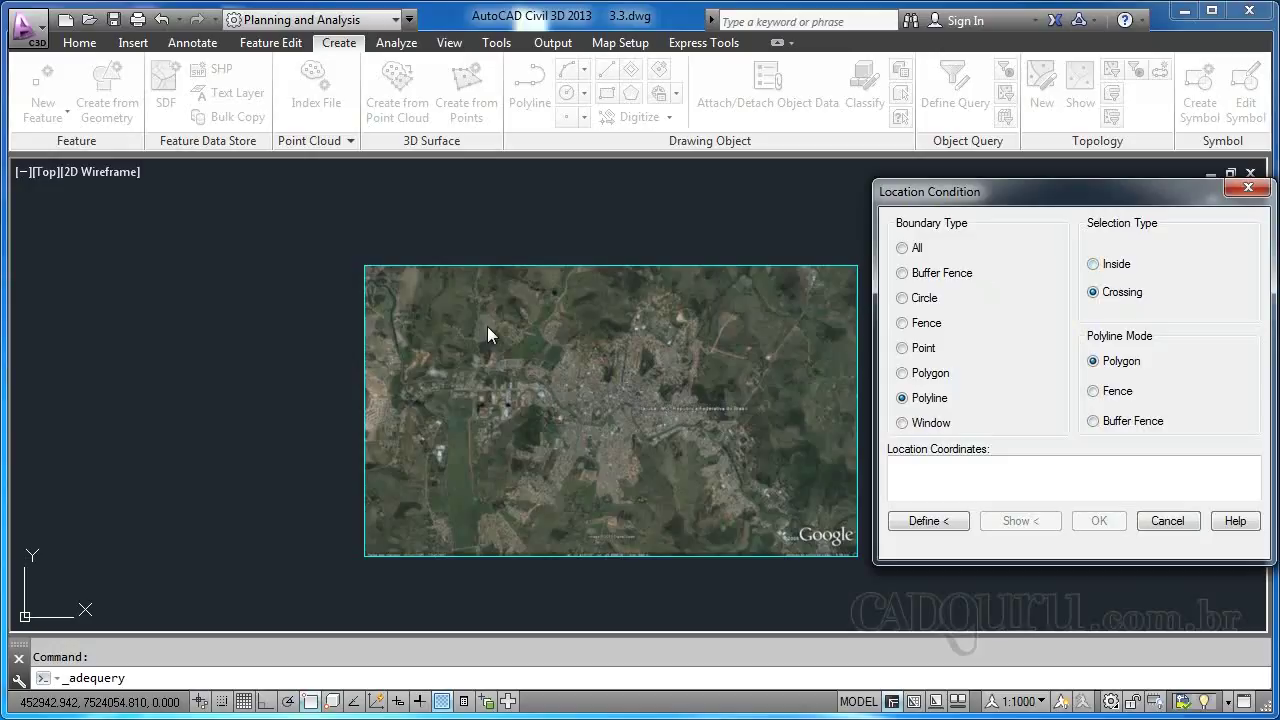
{"action": "left_click", "coordinate": [1097, 265]}
{"action": "left_click", "coordinate": [925, 520]}
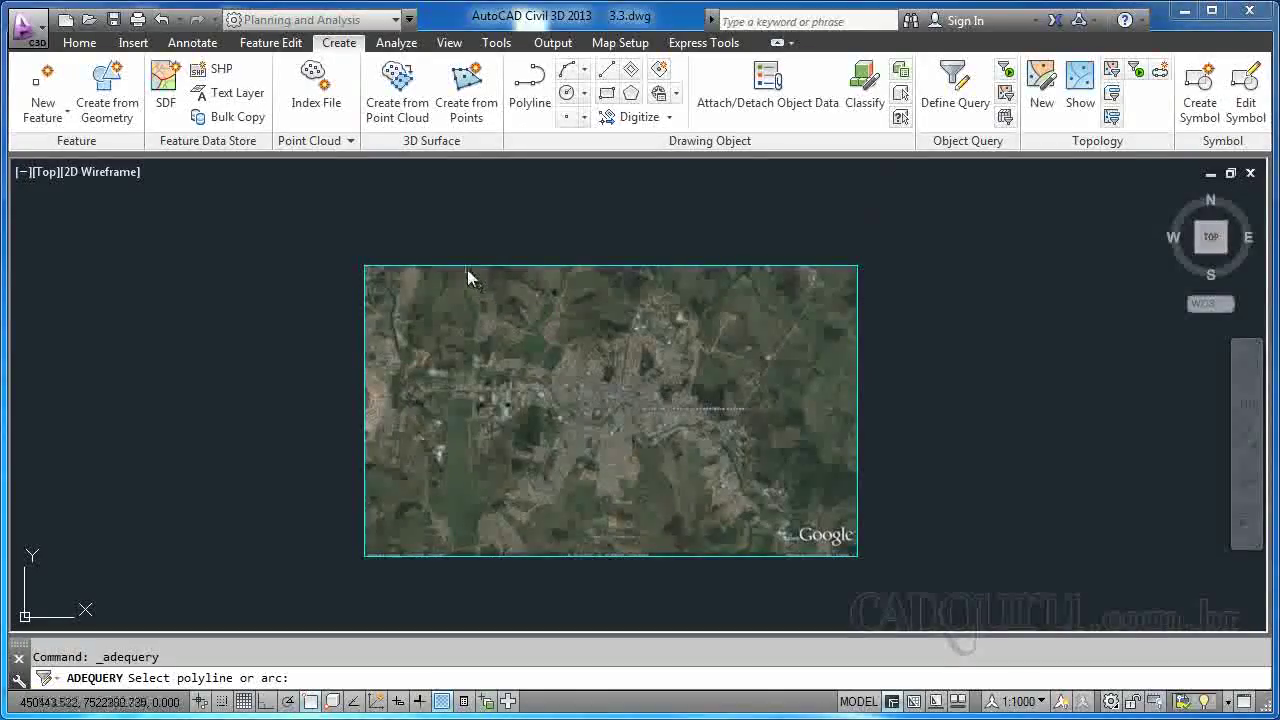
{"action": "left_click", "coordinate": [469, 272]}
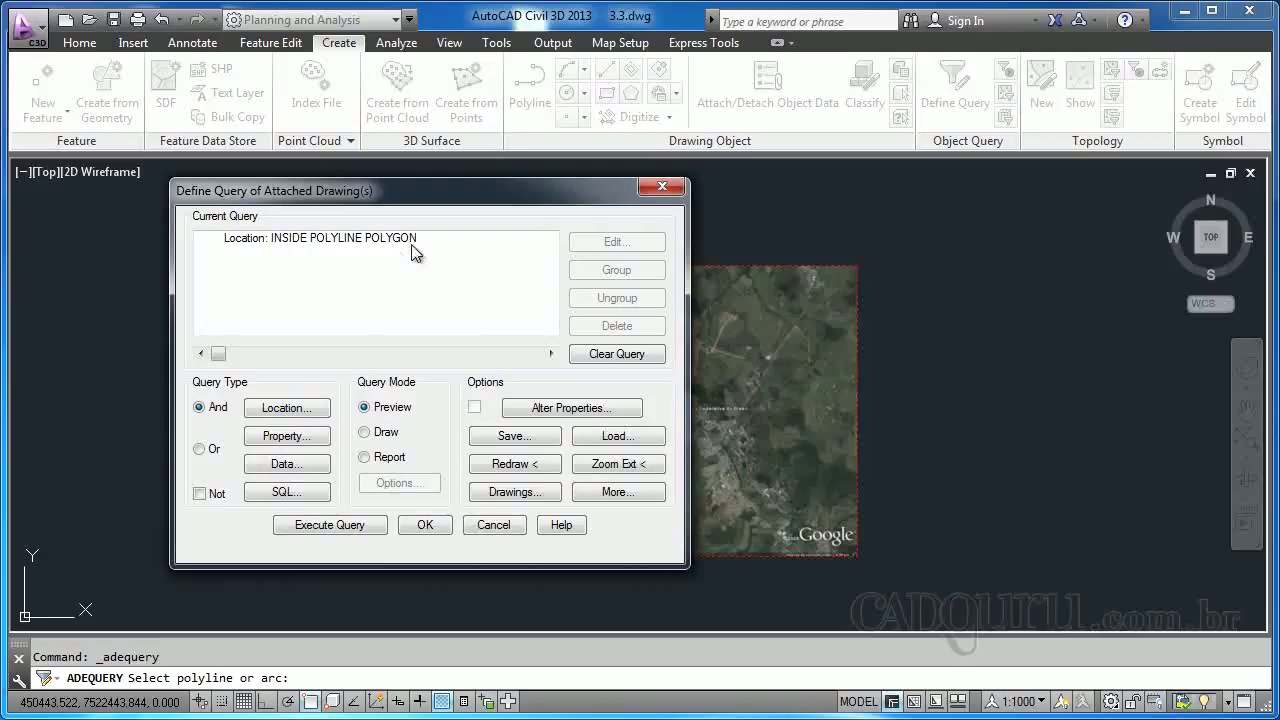
Add a property condition to the query requiring Layer = Municipal.
{"action": "left_click", "coordinate": [287, 437]}
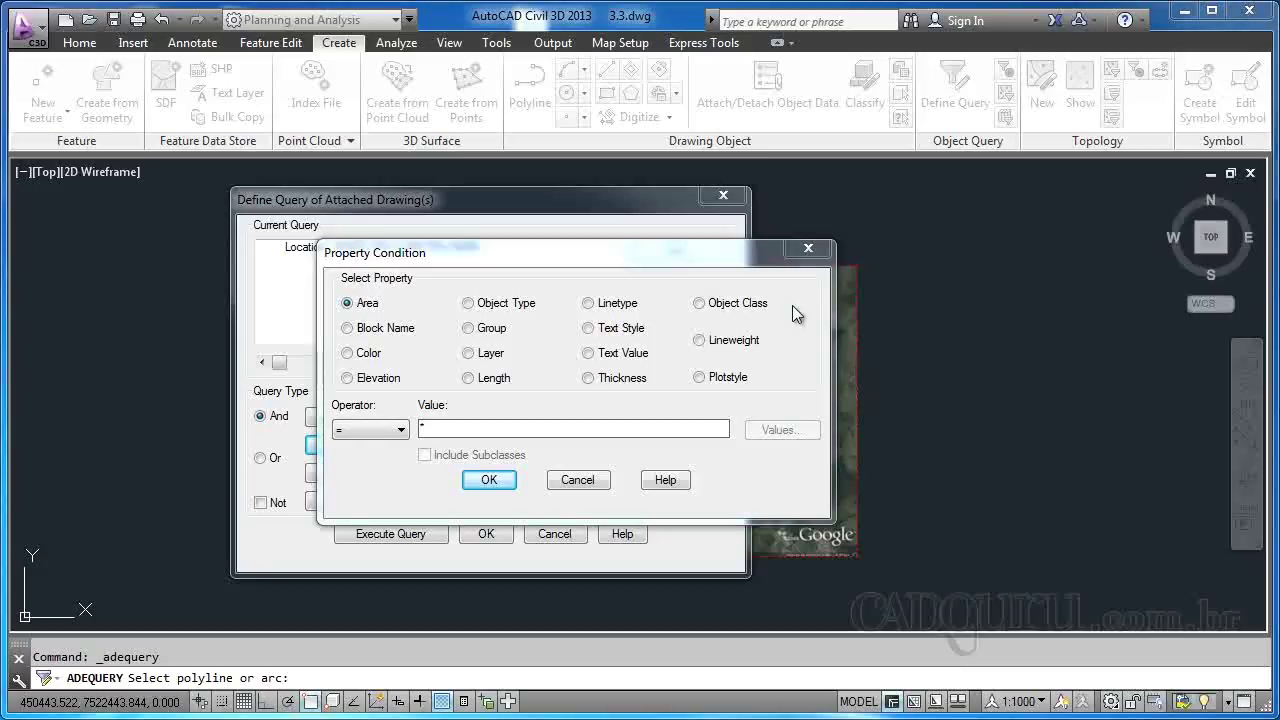
{"action": "left_click", "coordinate": [483, 358]}
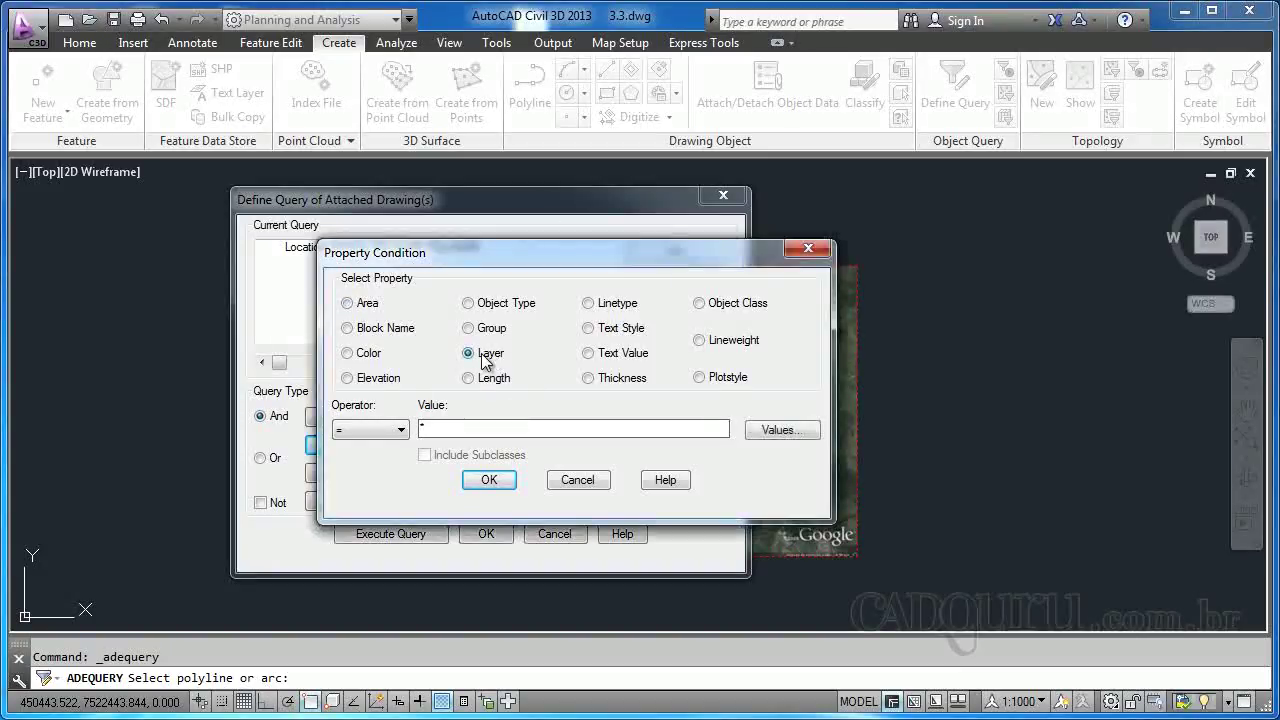
{"action": "left_click", "coordinate": [360, 430]}
{"action": "left_click", "coordinate": [360, 446]}
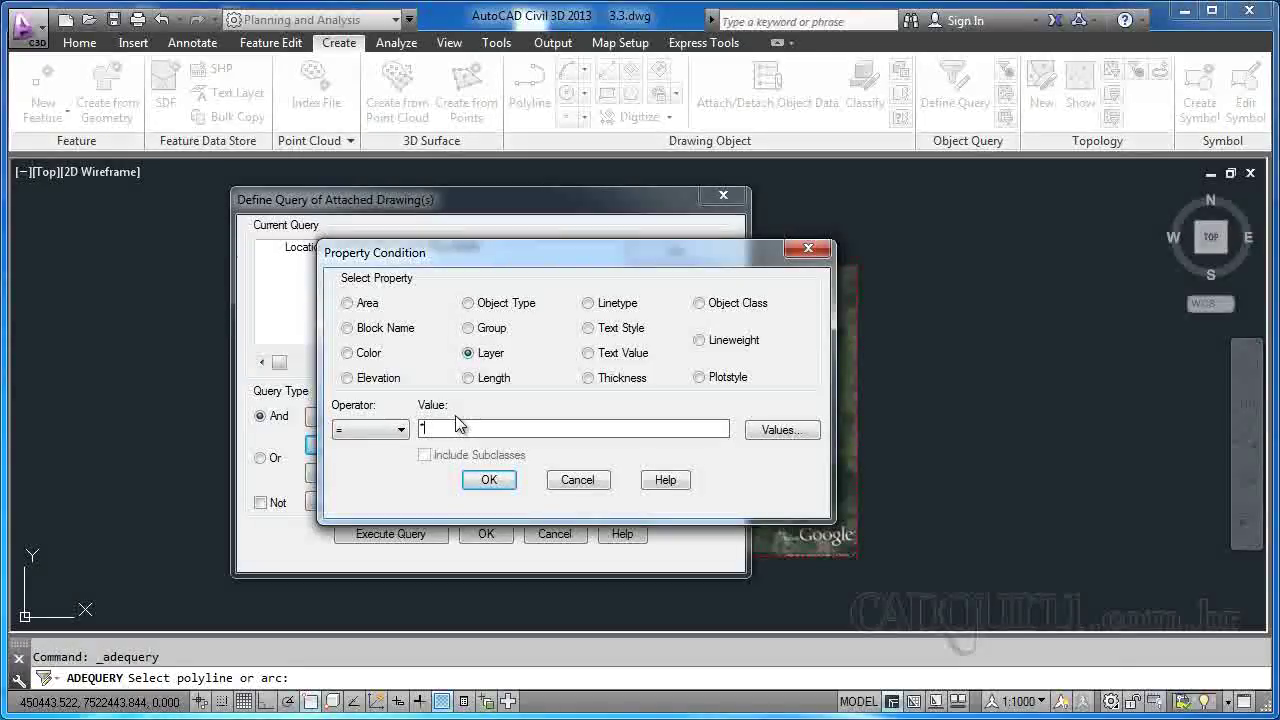
{"action": "left_click", "coordinate": [780, 430]}
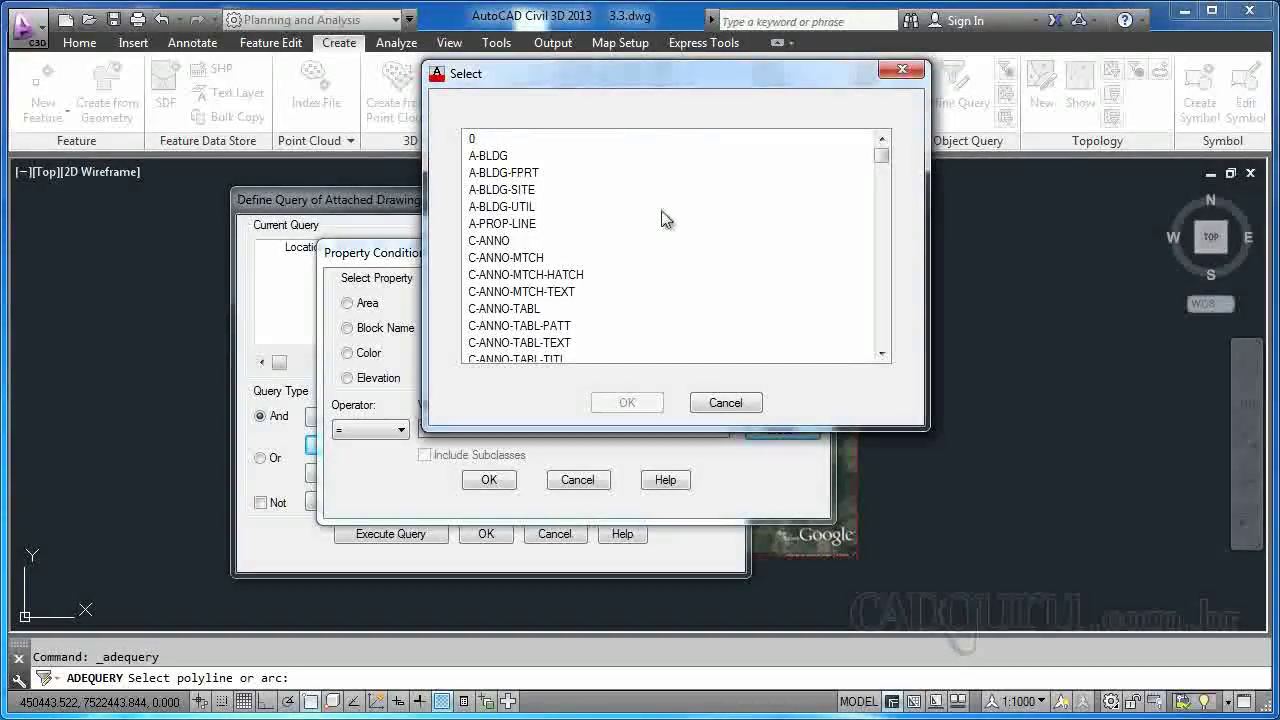
{"action": "left_click", "coordinate": [539, 262]}
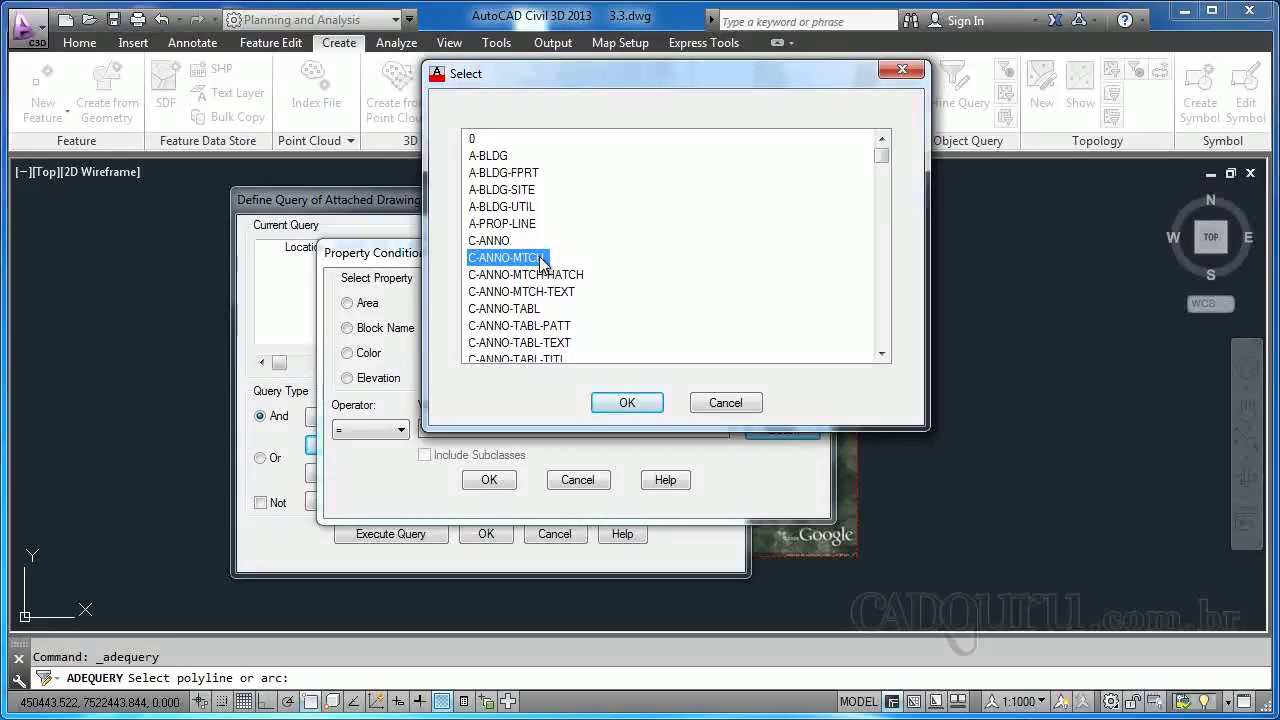
{"action": "key", "text": "m"}
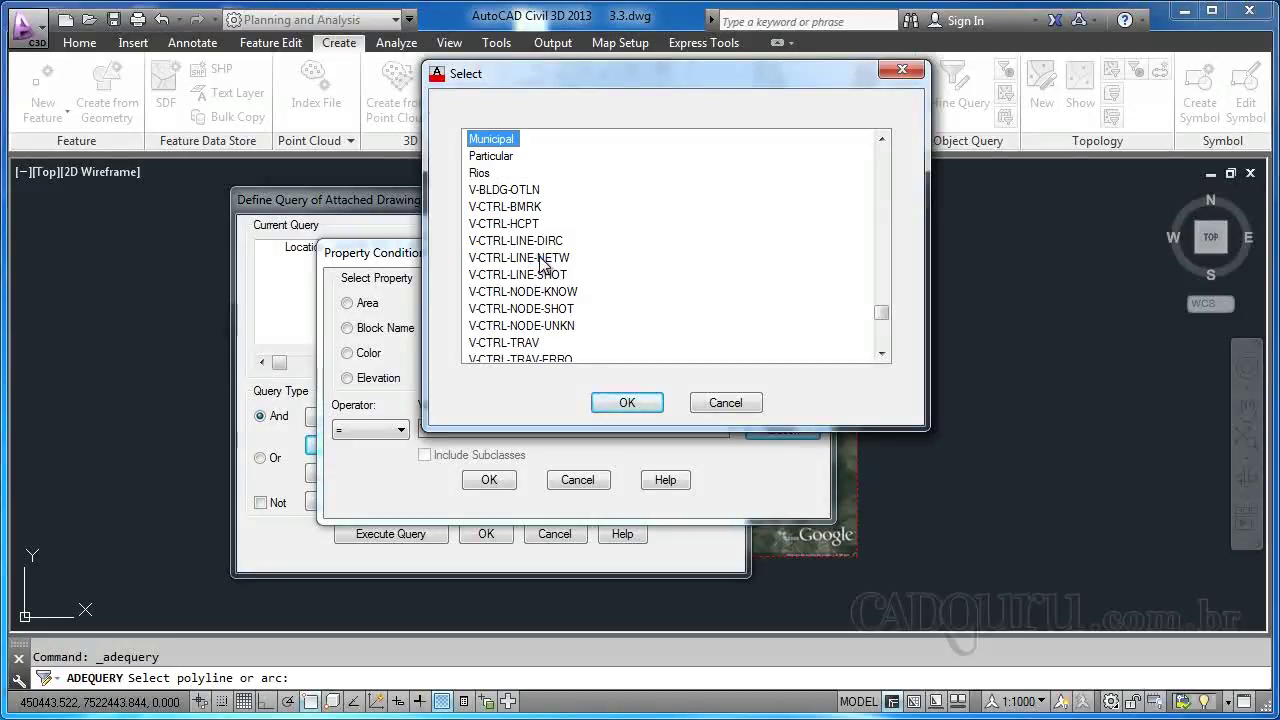
{"action": "left_click", "coordinate": [628, 401]}
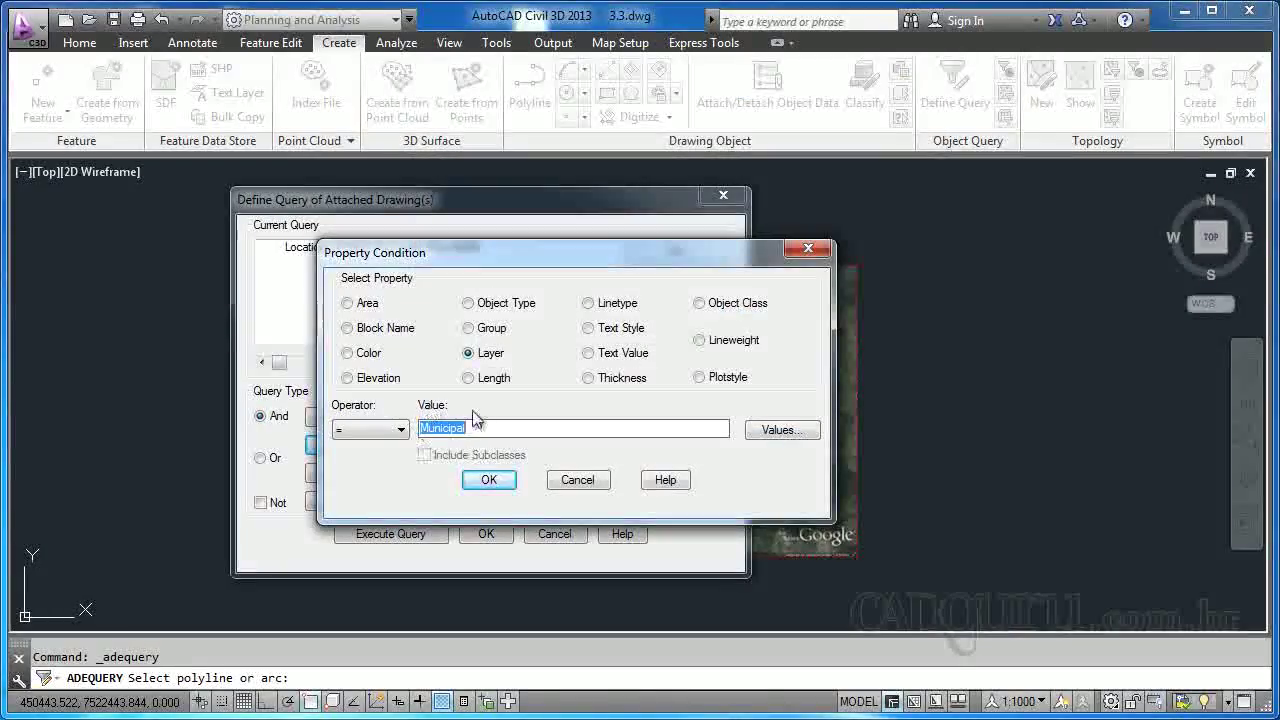
{"action": "left_click", "coordinate": [484, 482]}
Execute the query in Preview mode.
{"action": "left_click_drag", "start_coordinate": [436, 204], "coordinate": [925, 190]}
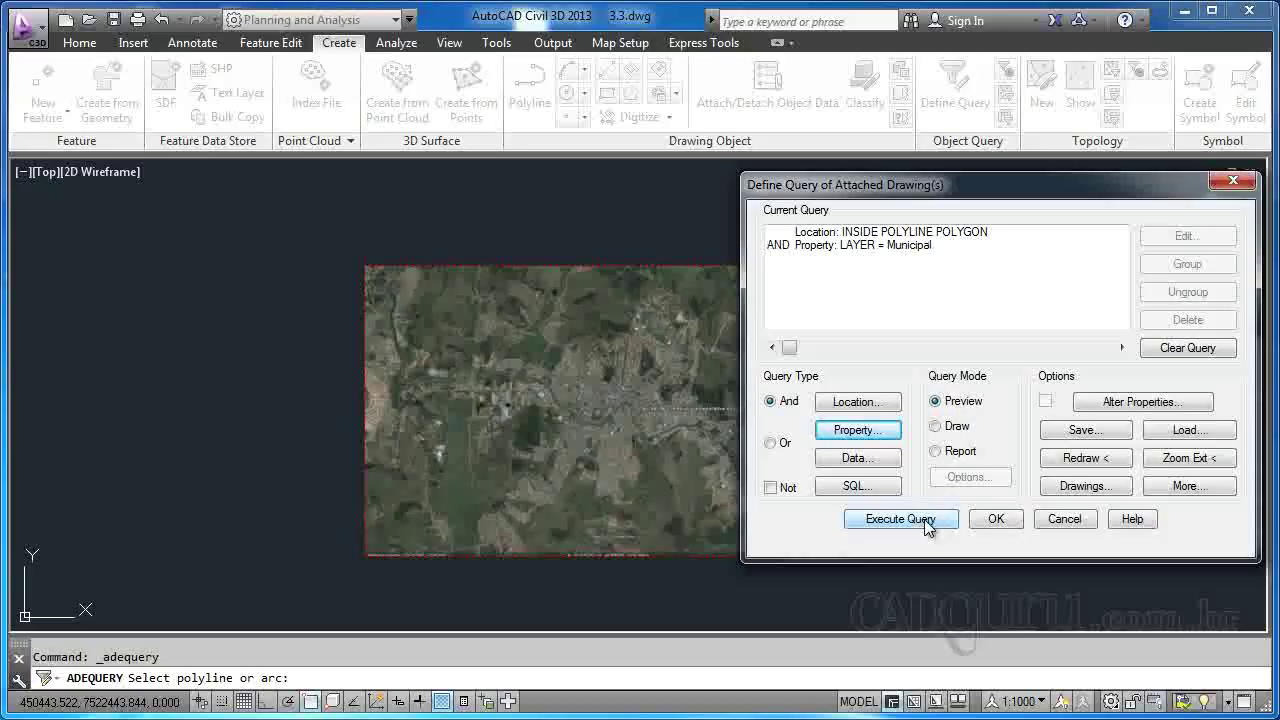
{"action": "left_click", "coordinate": [900, 519]}
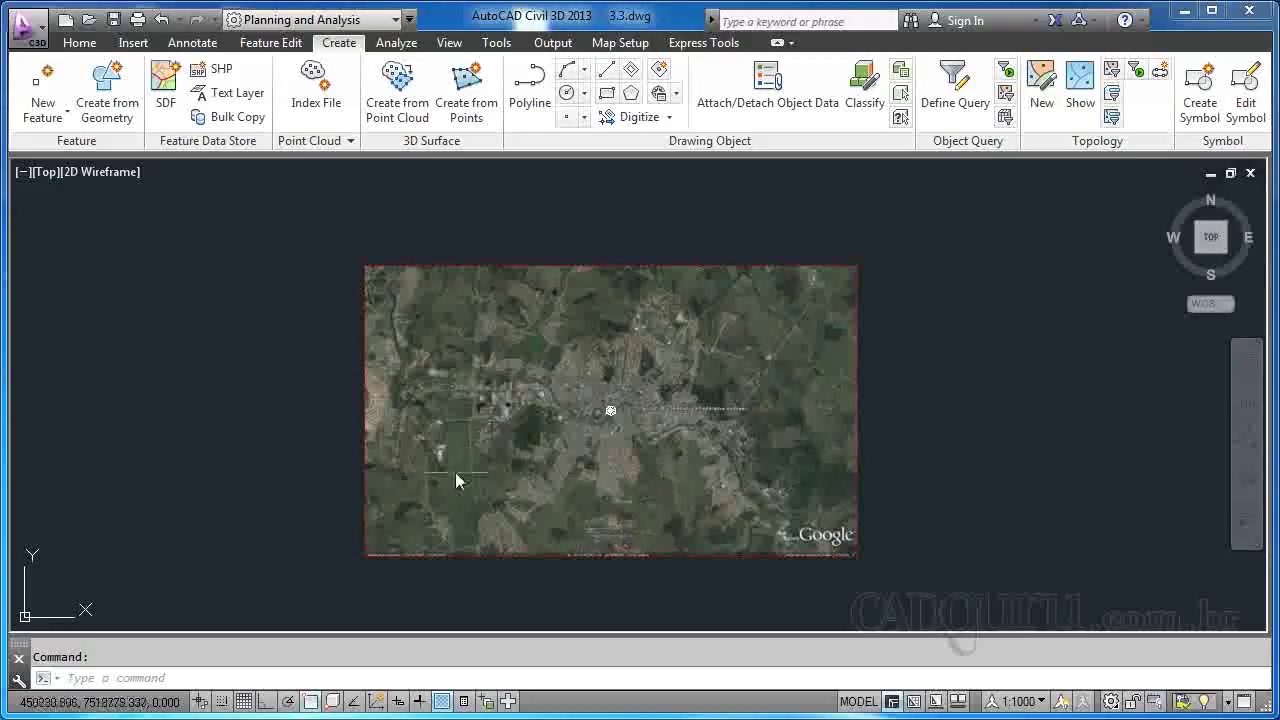
{"action": "key", "text": "Escape"}
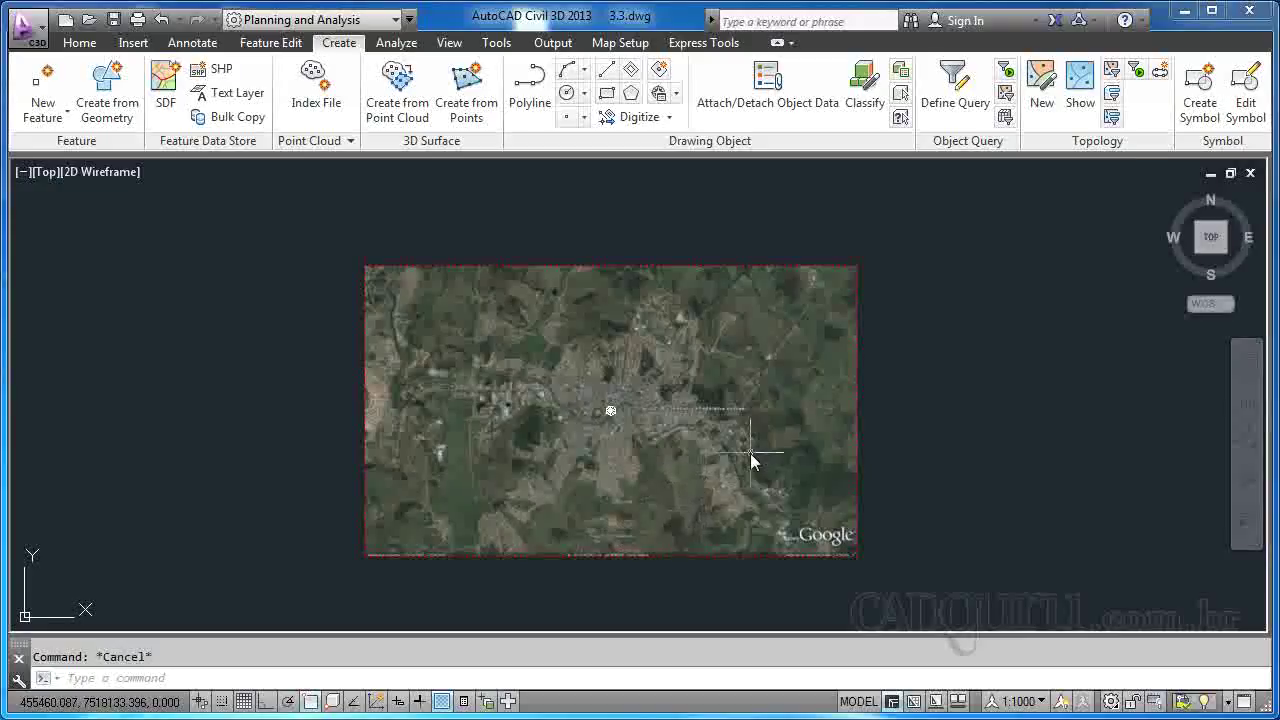
{"action": "key", "text": "alt+Tab"}
{"action": "key", "text": "alt+Tab"}
{"action": "key", "text": "alt+Tab"}
{"action": "key", "text": "alt+Tab"}
{"action": "key", "text": "alt+Tab"}
{"action": "key", "text": "alt+Tab"}
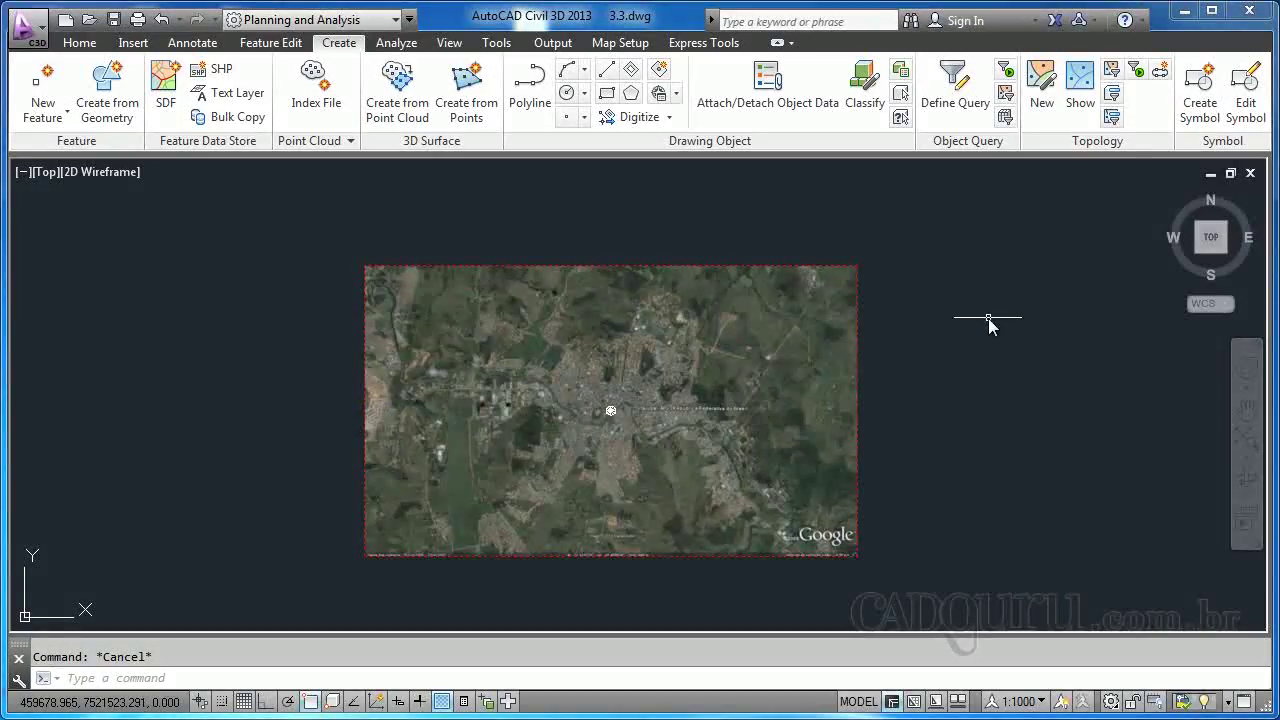
Execute the same query again in Draw mode to bring the Municipal layer objects into the drawing, and inspect them over the image.
{"action": "left_click", "coordinate": [966, 105]}
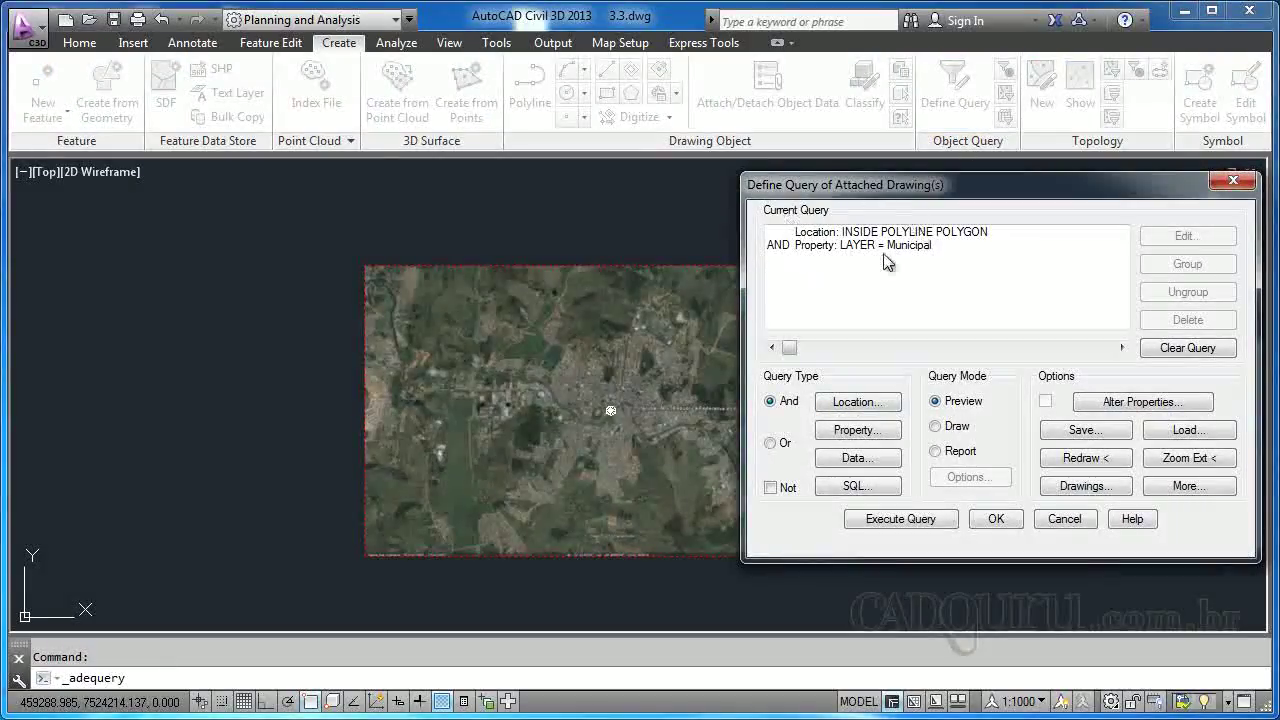
{"action": "left_click", "coordinate": [936, 426]}
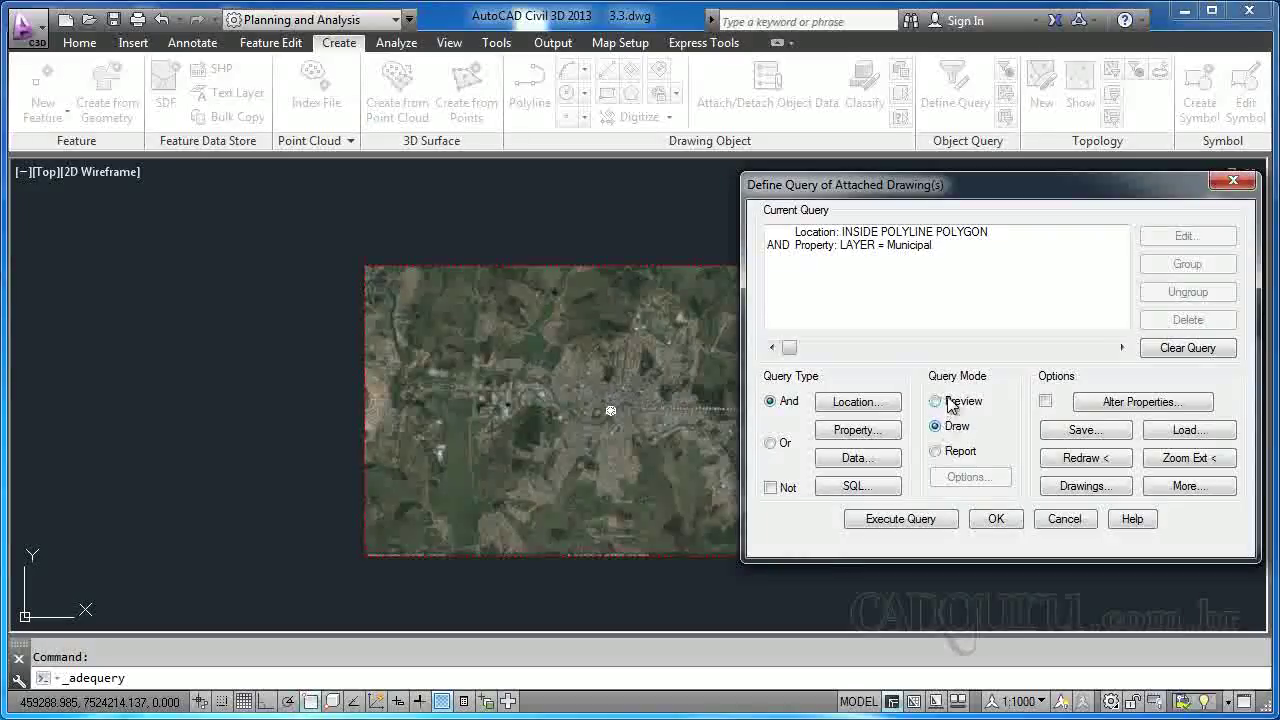
{"action": "left_click", "coordinate": [885, 520]}
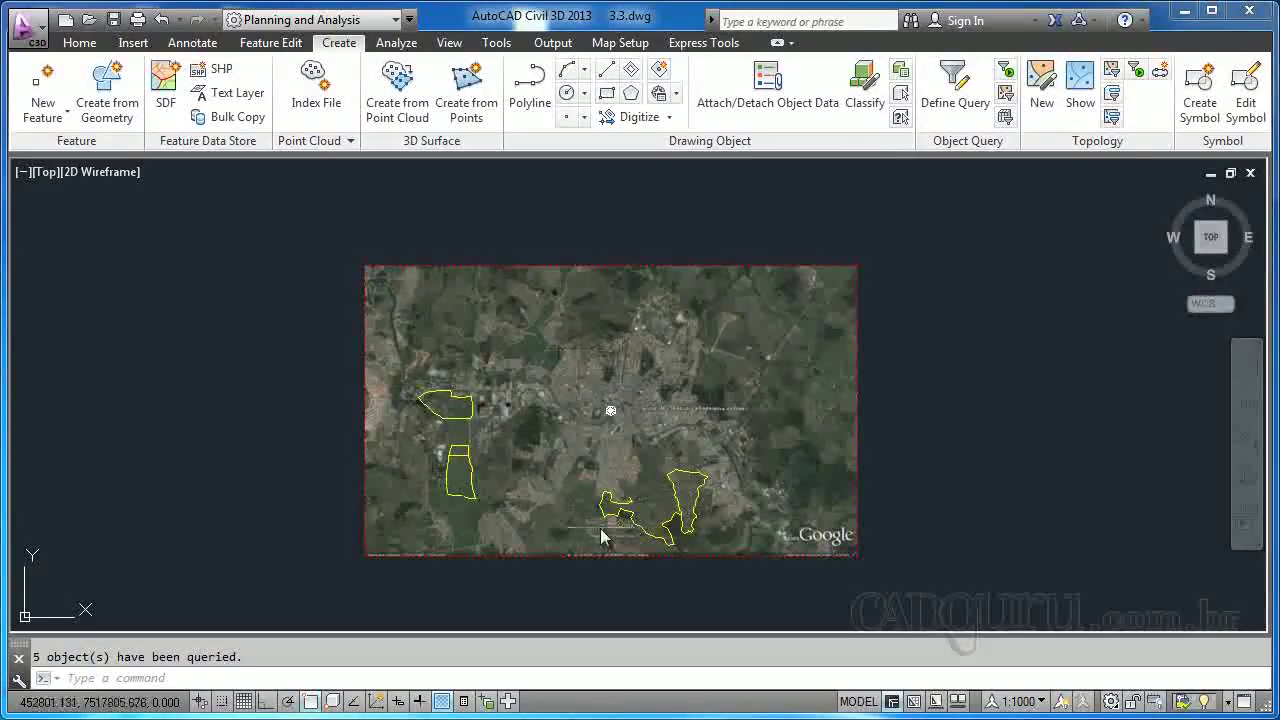
{"action": "scroll", "coordinate": [646, 515], "scroll_direction": "up", "scroll_amount": 5}
{"action": "scroll", "coordinate": [640, 497], "scroll_direction": "down", "scroll_amount": 3}
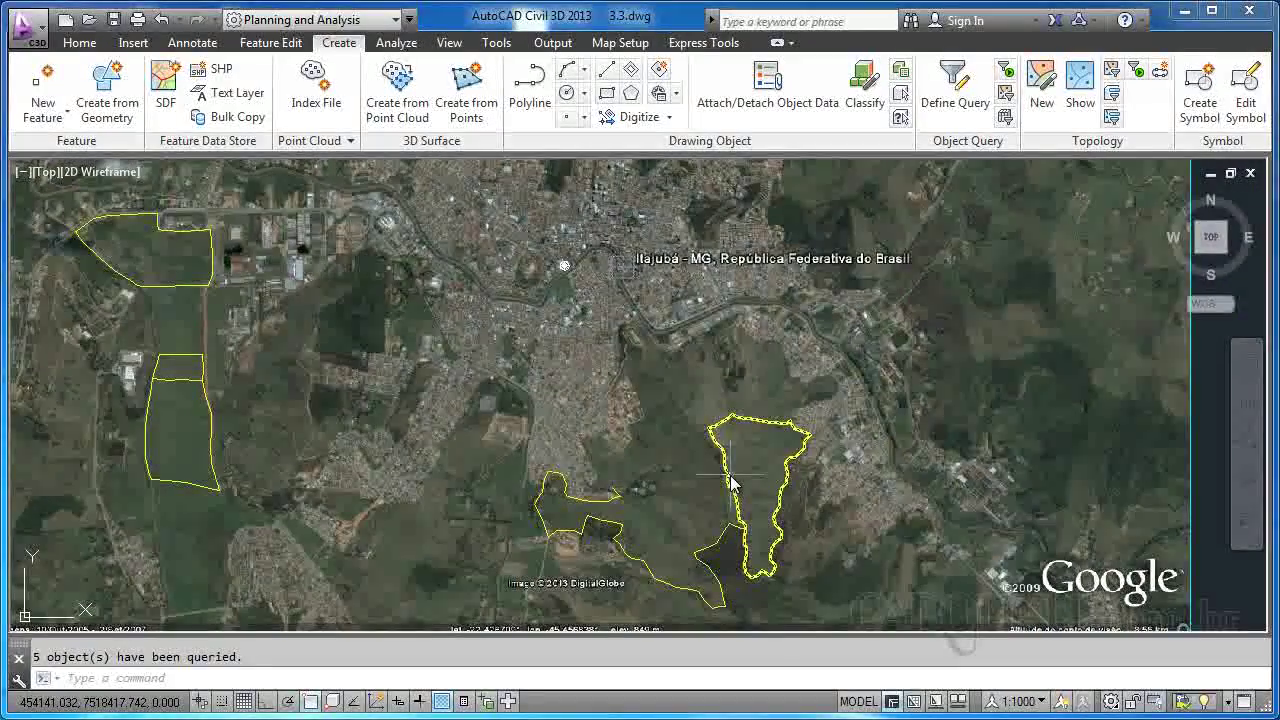
{"action": "scroll", "coordinate": [650, 460], "scroll_direction": "down", "scroll_amount": 2}
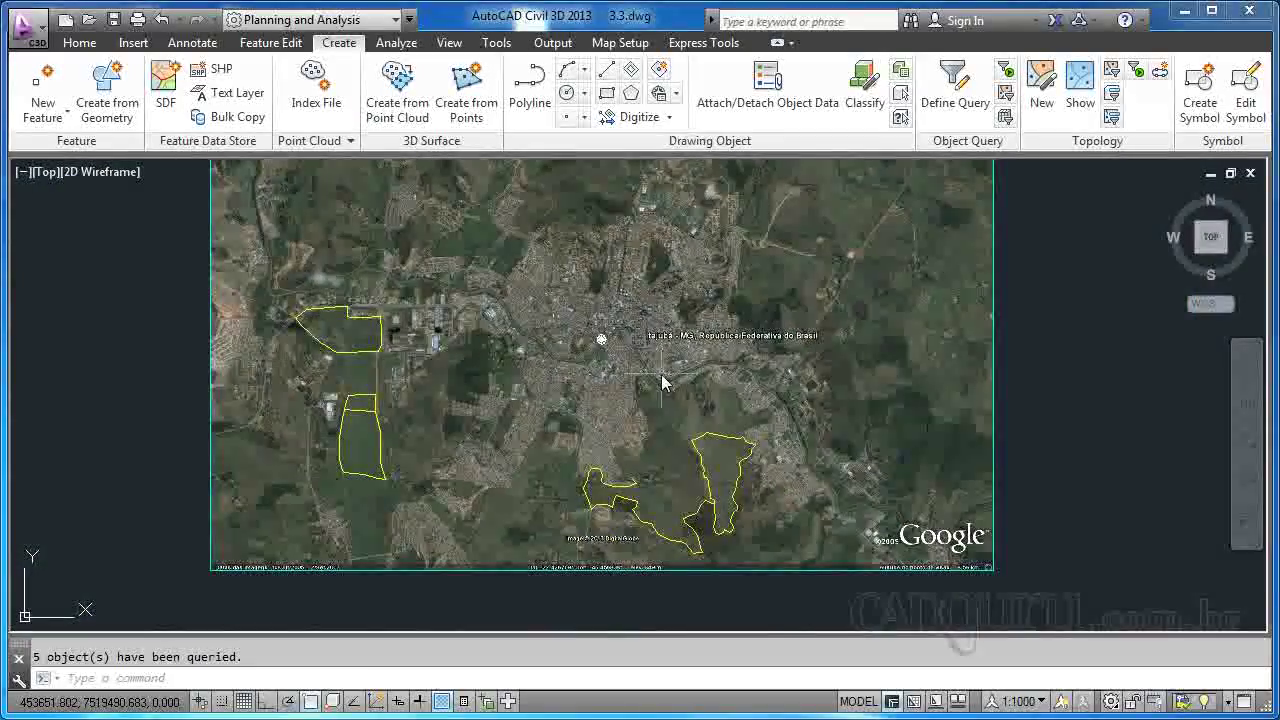
{"action": "middle_click_drag", "start_coordinate": [657, 386], "coordinate": [694, 441]}
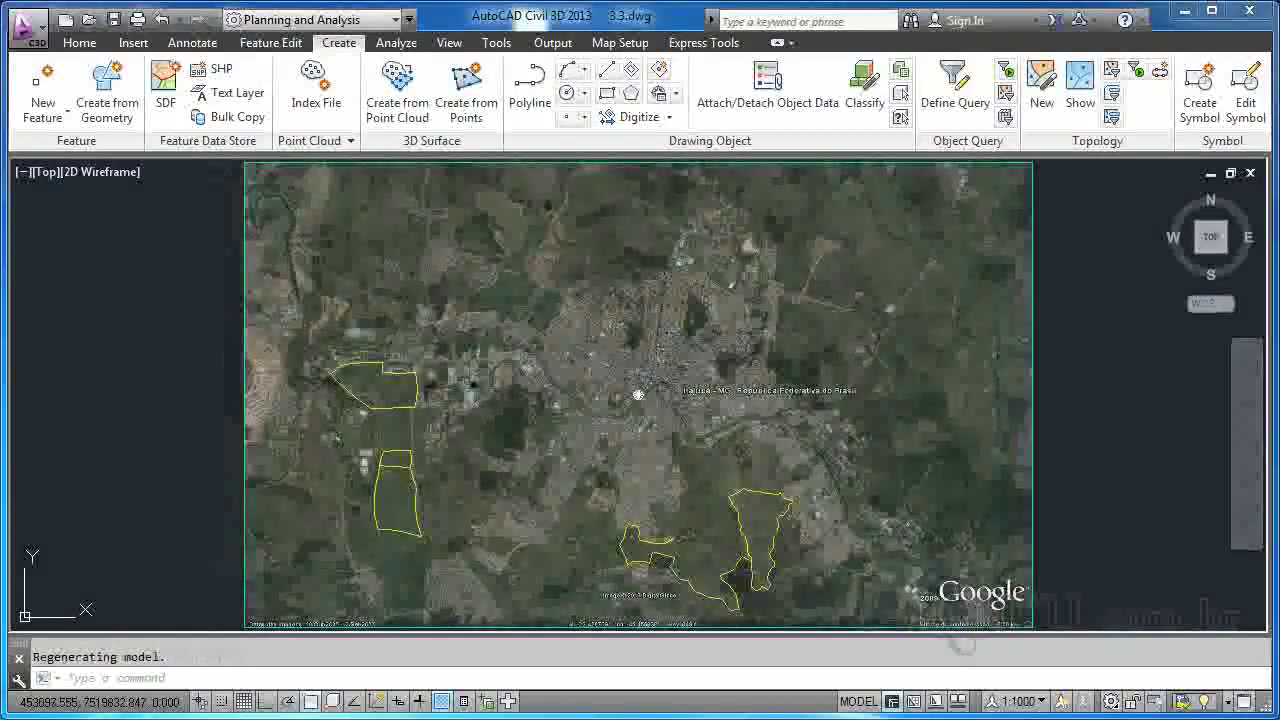